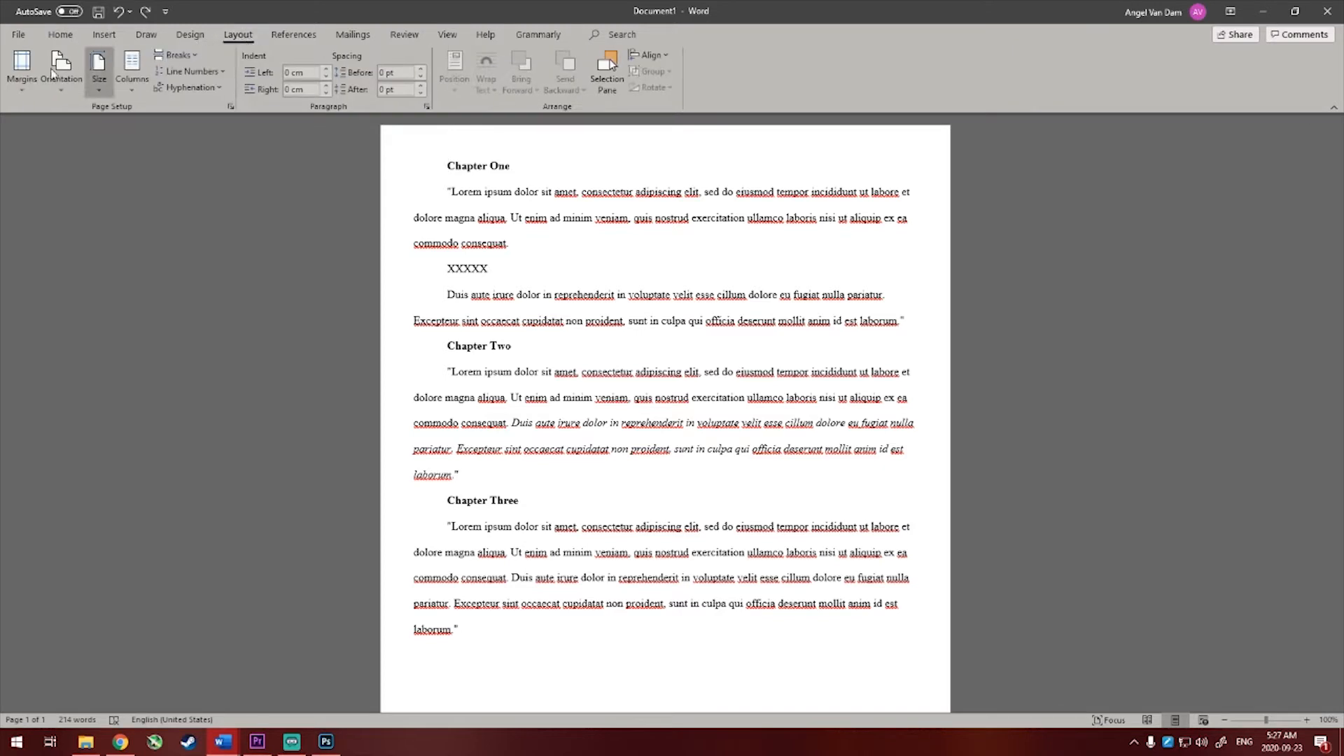
Step: Set the page margins to the Normal preset
{"action": "left_click", "coordinate": [43, 142]}
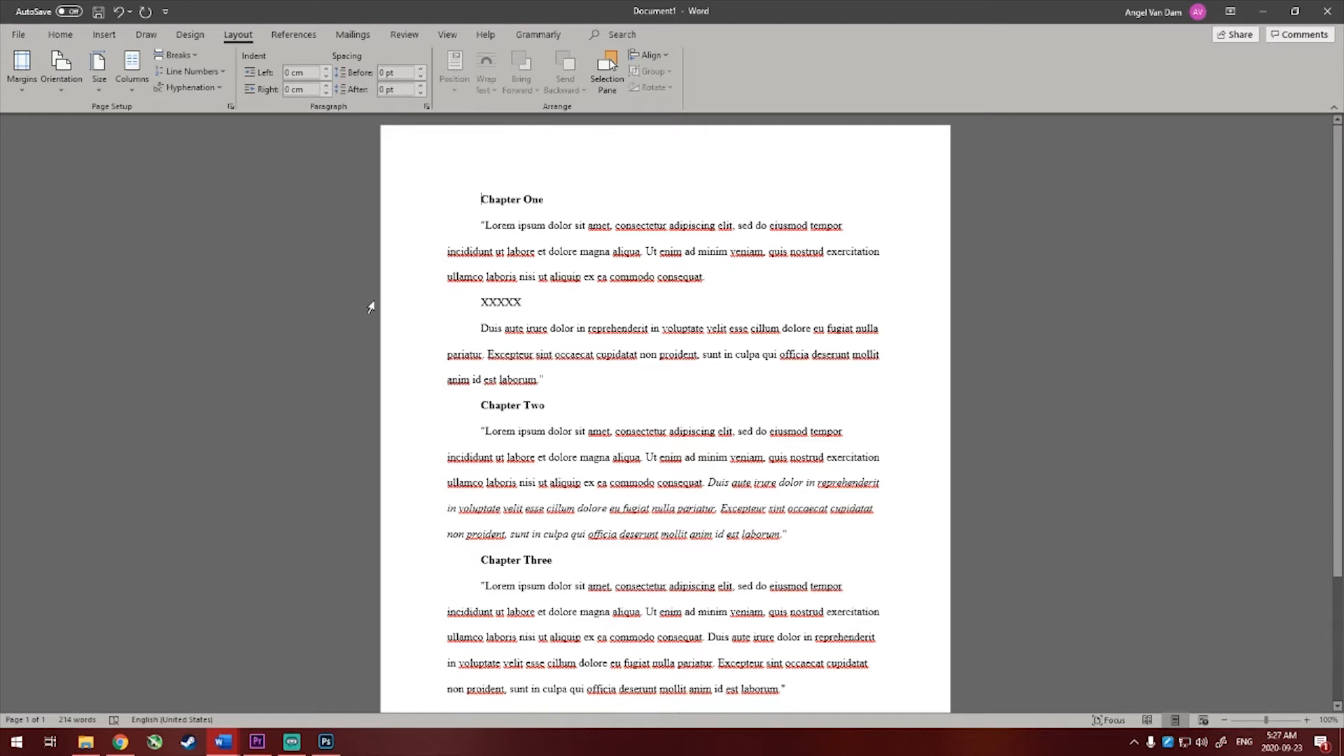
Step: Search the document for "Chapter"
{"action": "key", "text": "ctrl+f"}
{"action": "type", "text": "Chapter"}
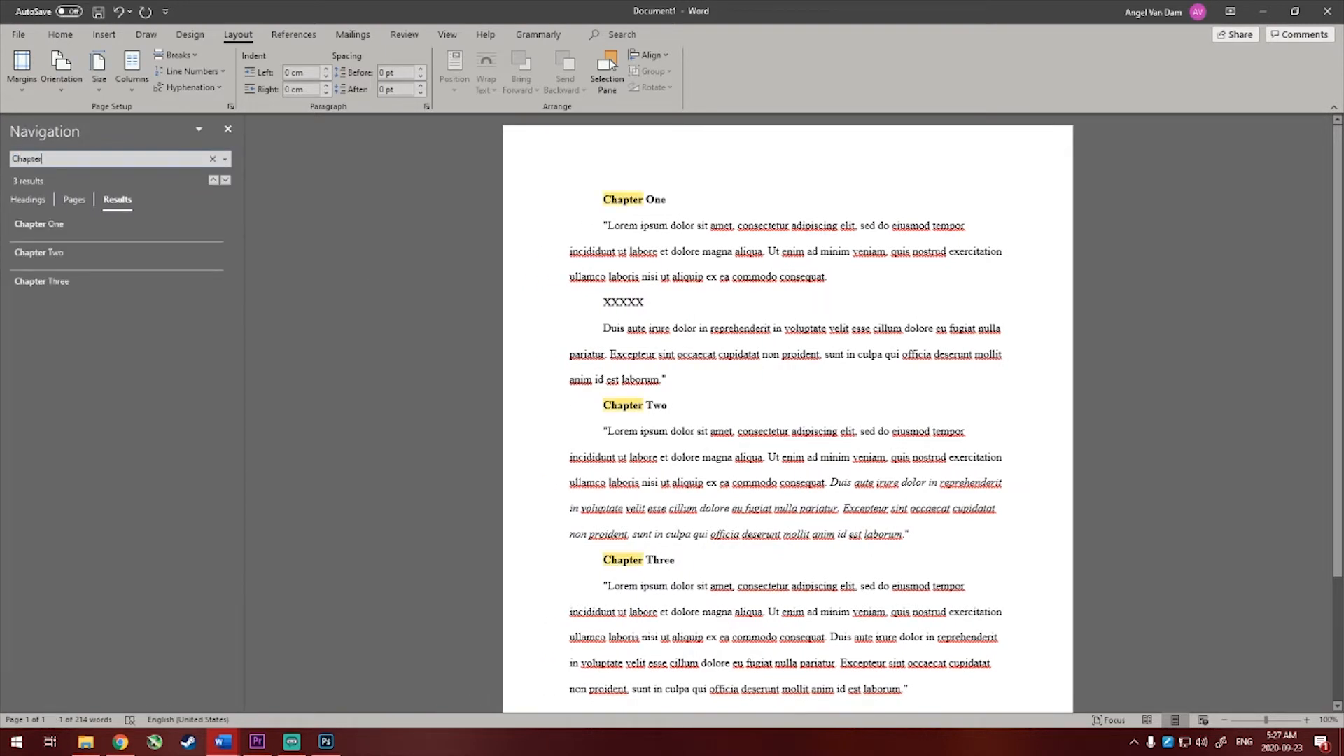
{"action": "key", "text": "Return"}
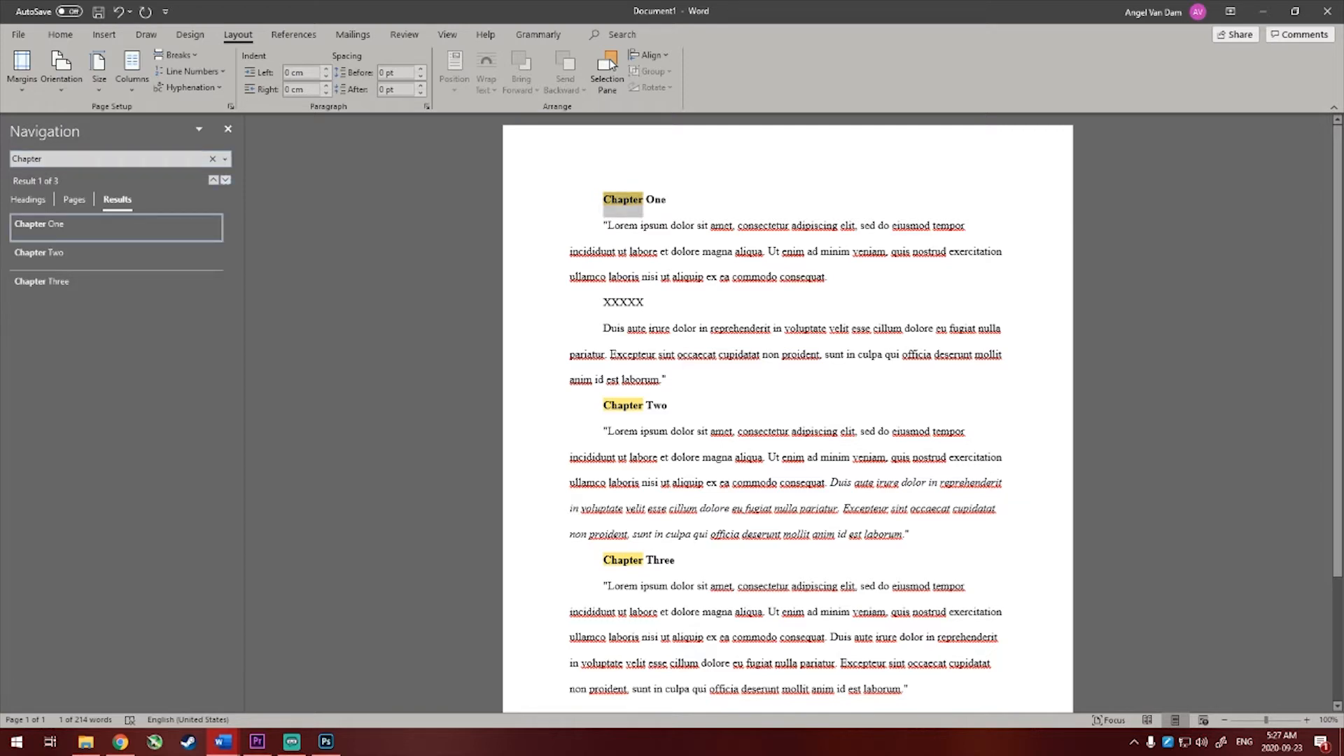
Step: Move back and forth between the Chapter One, Chapter Two and Chapter Three search results, ending at Chapter One
{"action": "left_click", "coordinate": [70, 256]}
{"action": "left_click", "coordinate": [66, 230]}
{"action": "left_click", "coordinate": [65, 263]}
{"action": "left_click", "coordinate": [69, 285]}
{"action": "left_click", "coordinate": [69, 257]}
{"action": "left_click", "coordinate": [69, 231]}
{"action": "left_click", "coordinate": [74, 260]}
{"action": "left_click", "coordinate": [77, 284]}
{"action": "left_click", "coordinate": [71, 231]}
{"action": "left_click", "coordinate": [73, 258]}
{"action": "left_click", "coordinate": [73, 287]}
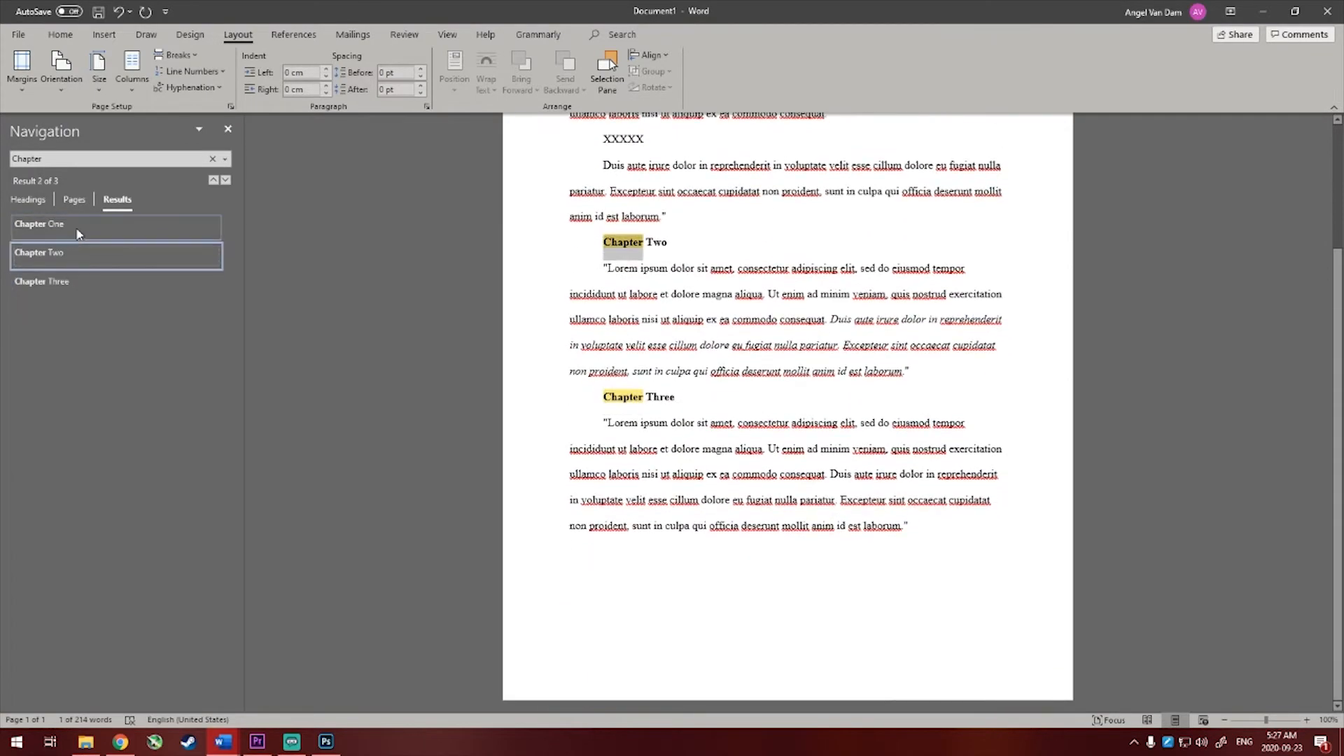
{"action": "left_click", "coordinate": [76, 228]}
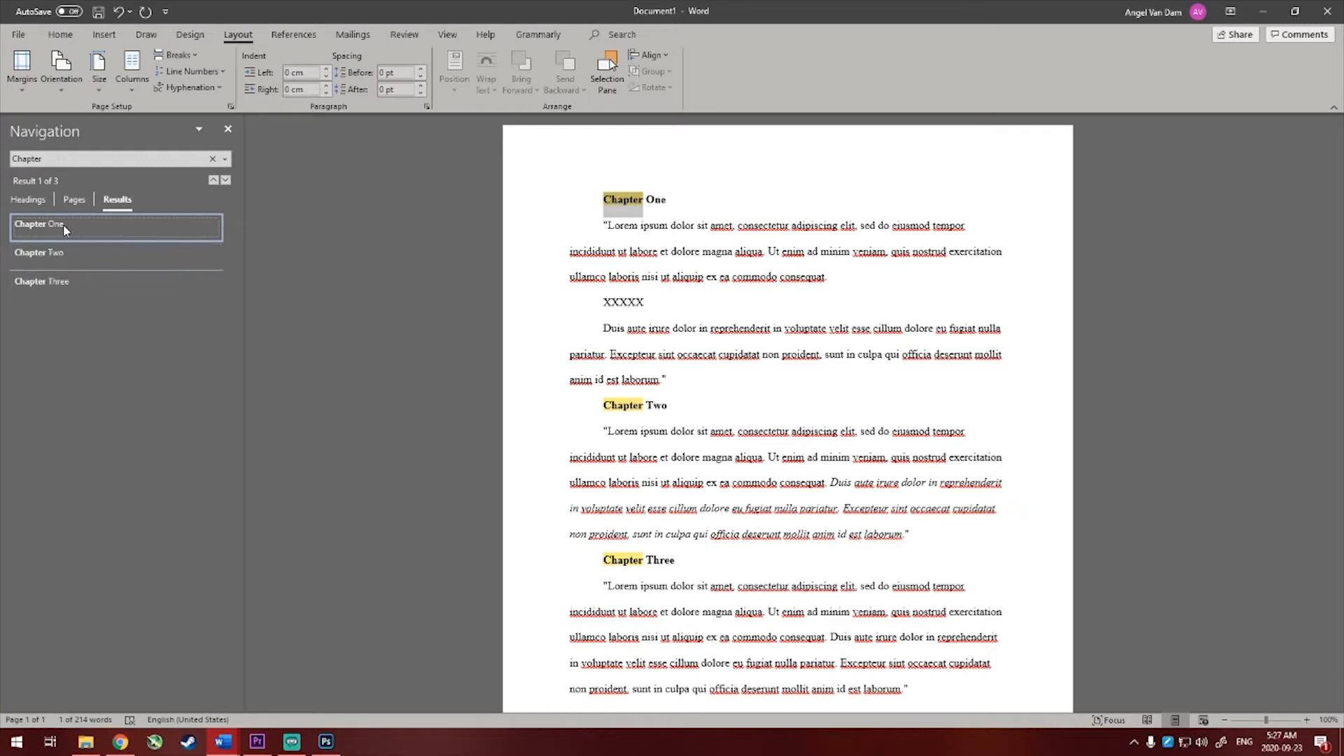
Step: Select the whole Chapter One title and preview the Heading 1 style on it
{"action": "left_click_drag", "start_coordinate": [672, 201], "coordinate": [584, 206]}
{"action": "left_click_drag", "start_coordinate": [685, 204], "coordinate": [600, 213]}
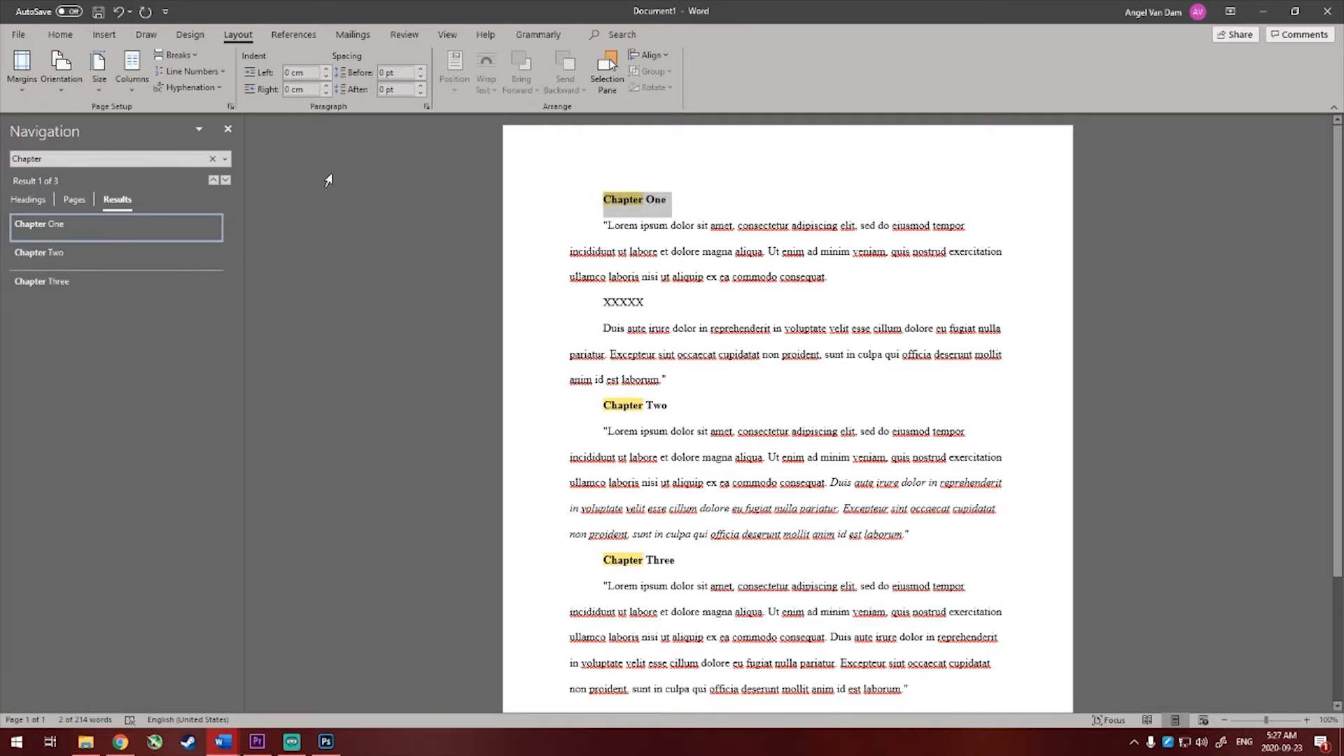
{"action": "left_click", "coordinate": [67, 35]}
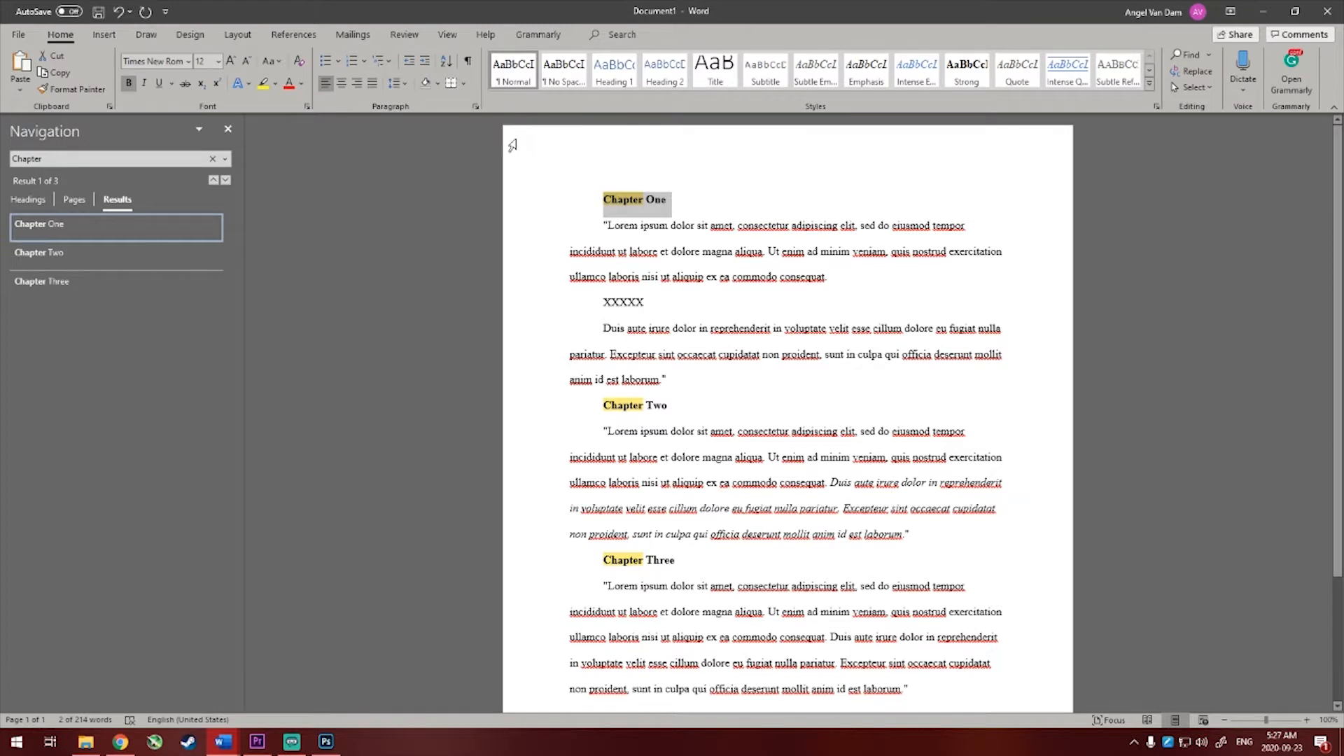
{"action": "left_click", "coordinate": [625, 80]}
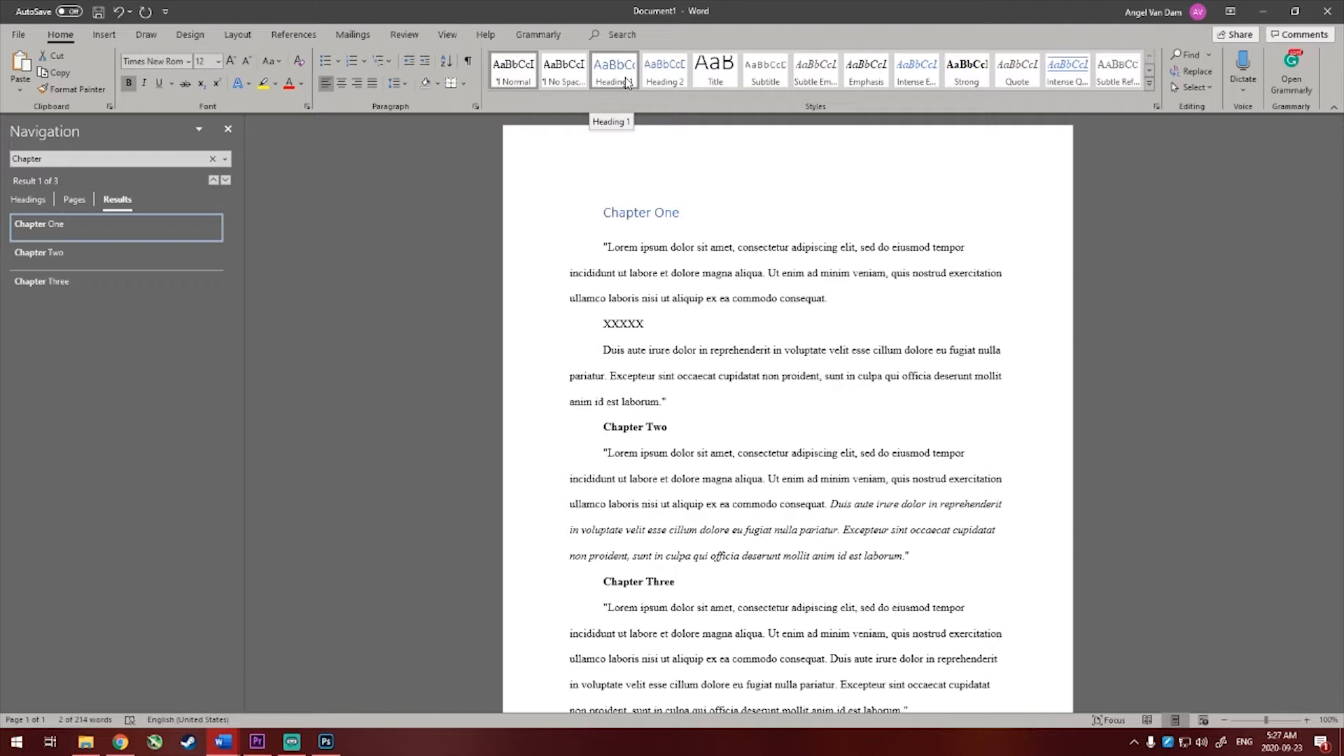
Step: Modify the Heading 1 style to Times New Roman, 16 pt, Automatic font colour, and apply it to the Chapter One title
{"action": "right_click", "coordinate": [626, 82]}
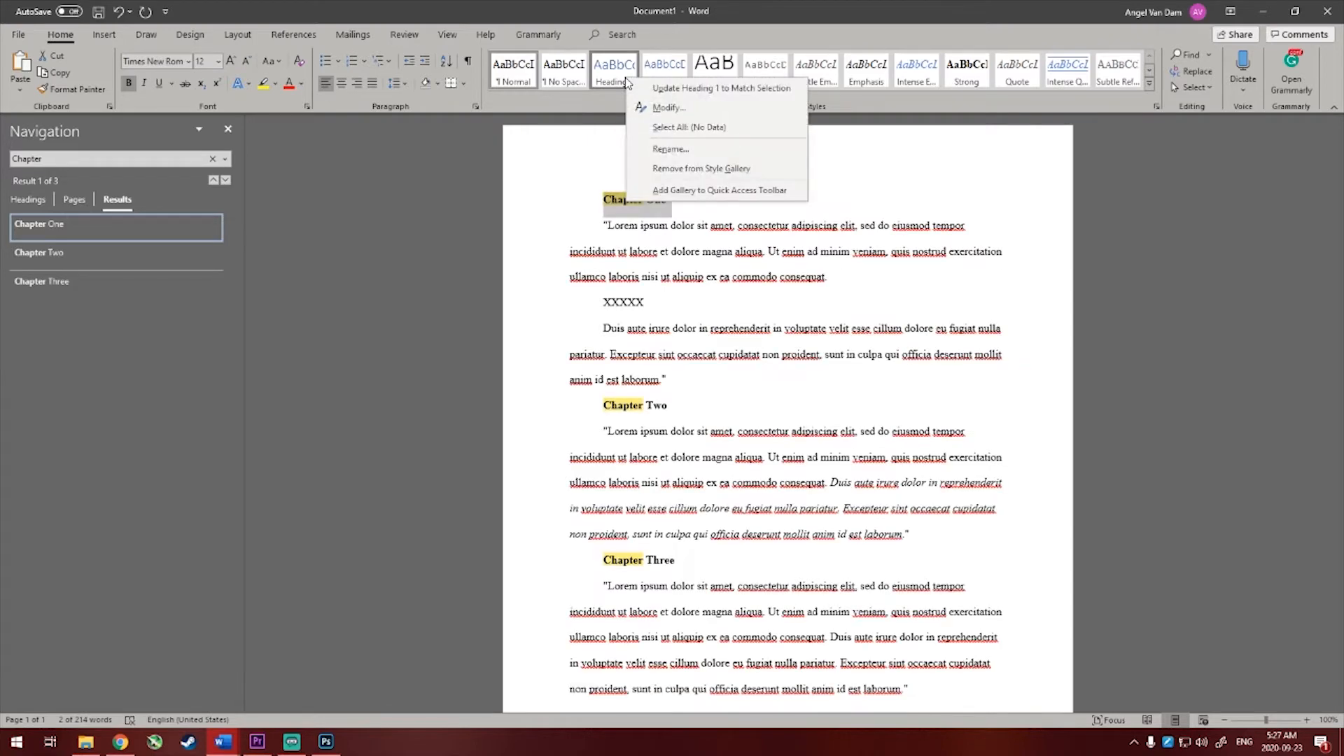
{"action": "left_click", "coordinate": [655, 105]}
{"action": "left_click", "coordinate": [439, 226]}
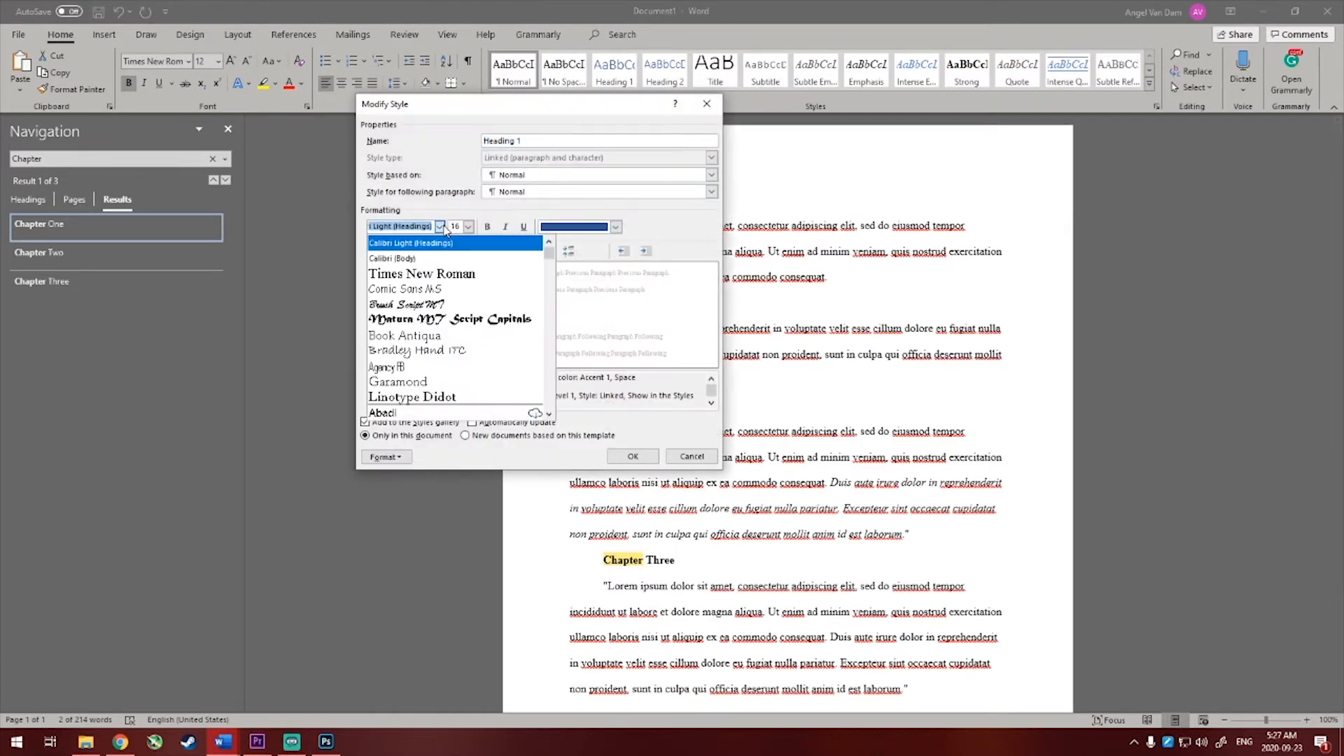
{"action": "left_click", "coordinate": [441, 270]}
{"action": "left_click", "coordinate": [467, 226]}
{"action": "left_click", "coordinate": [457, 296]}
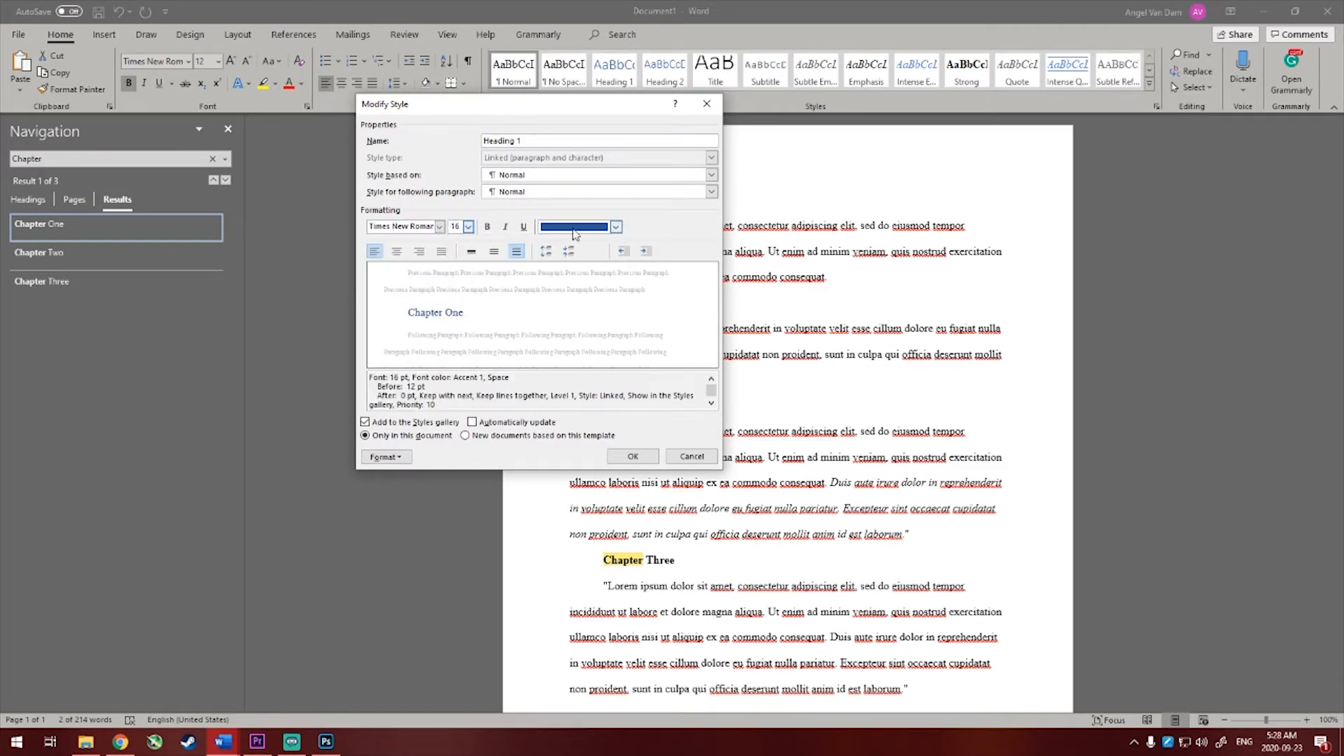
{"action": "left_click", "coordinate": [598, 226]}
{"action": "left_click", "coordinate": [572, 242]}
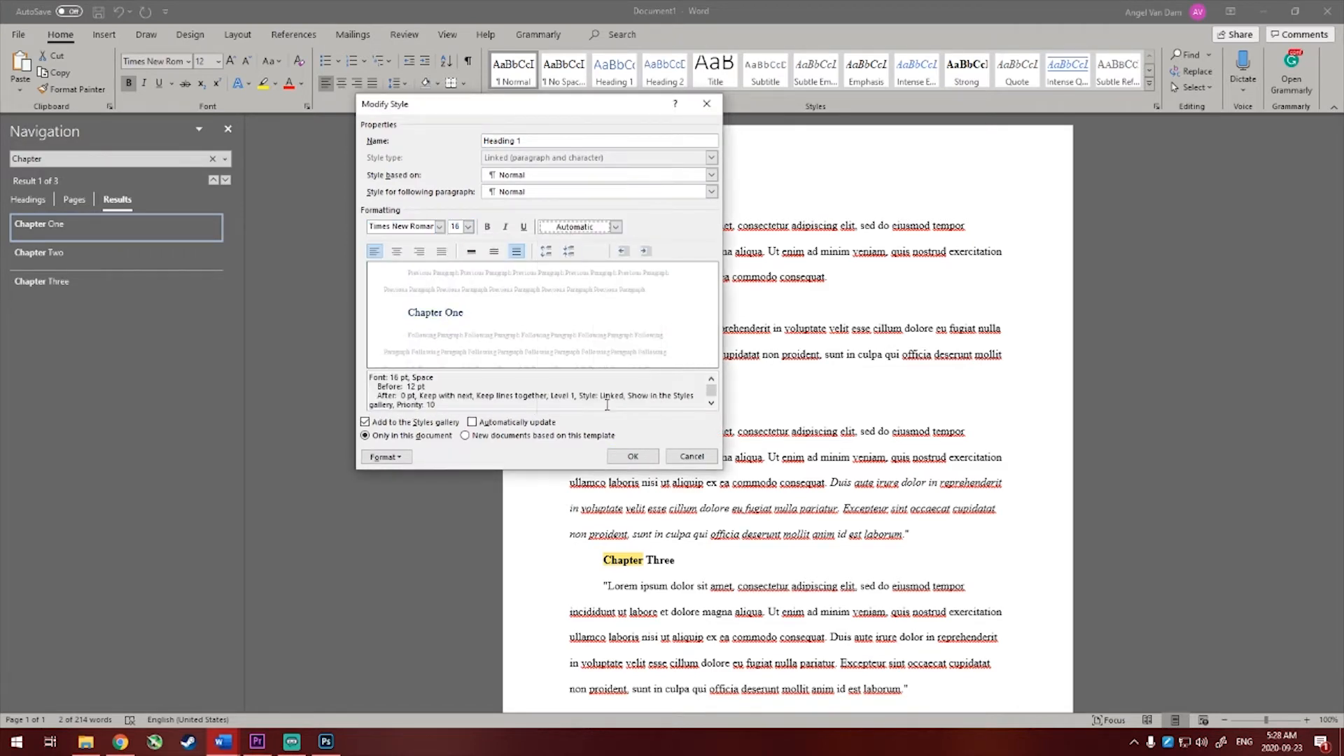
{"action": "left_click", "coordinate": [633, 456]}
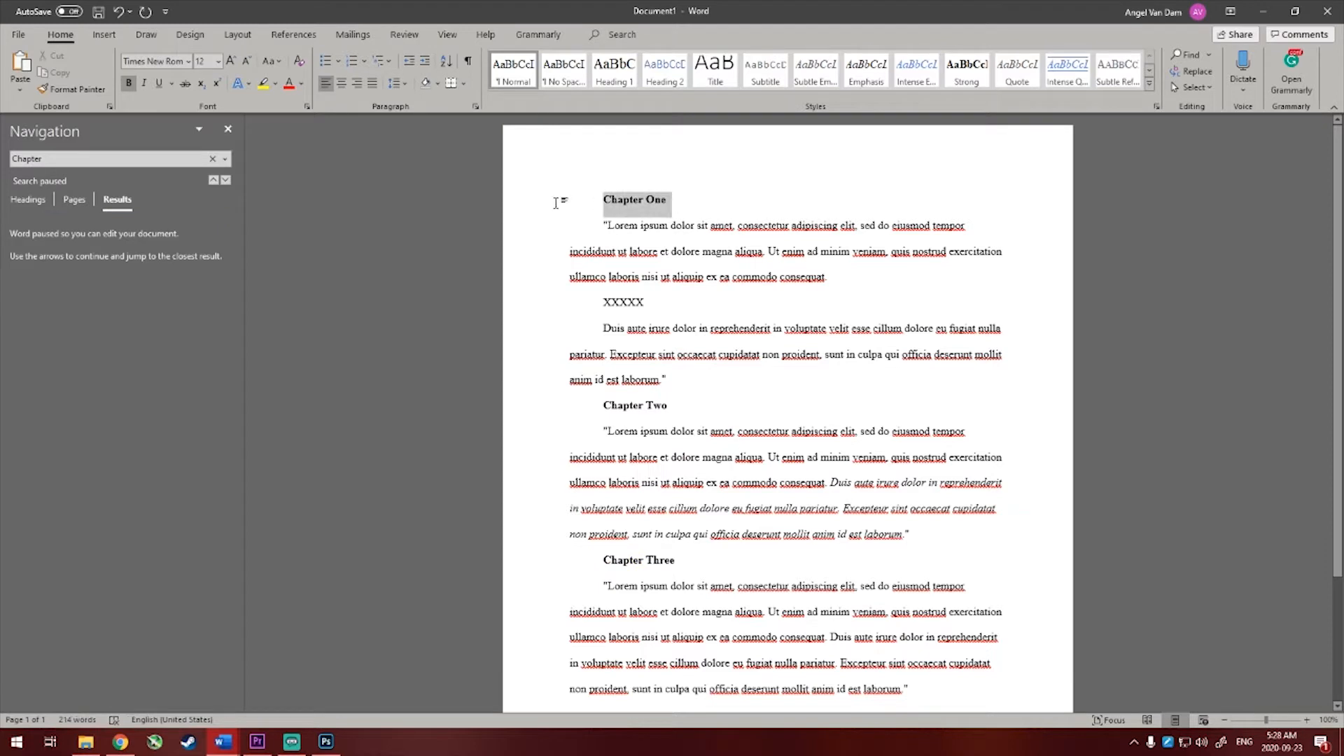
{"action": "left_click", "coordinate": [614, 70]}
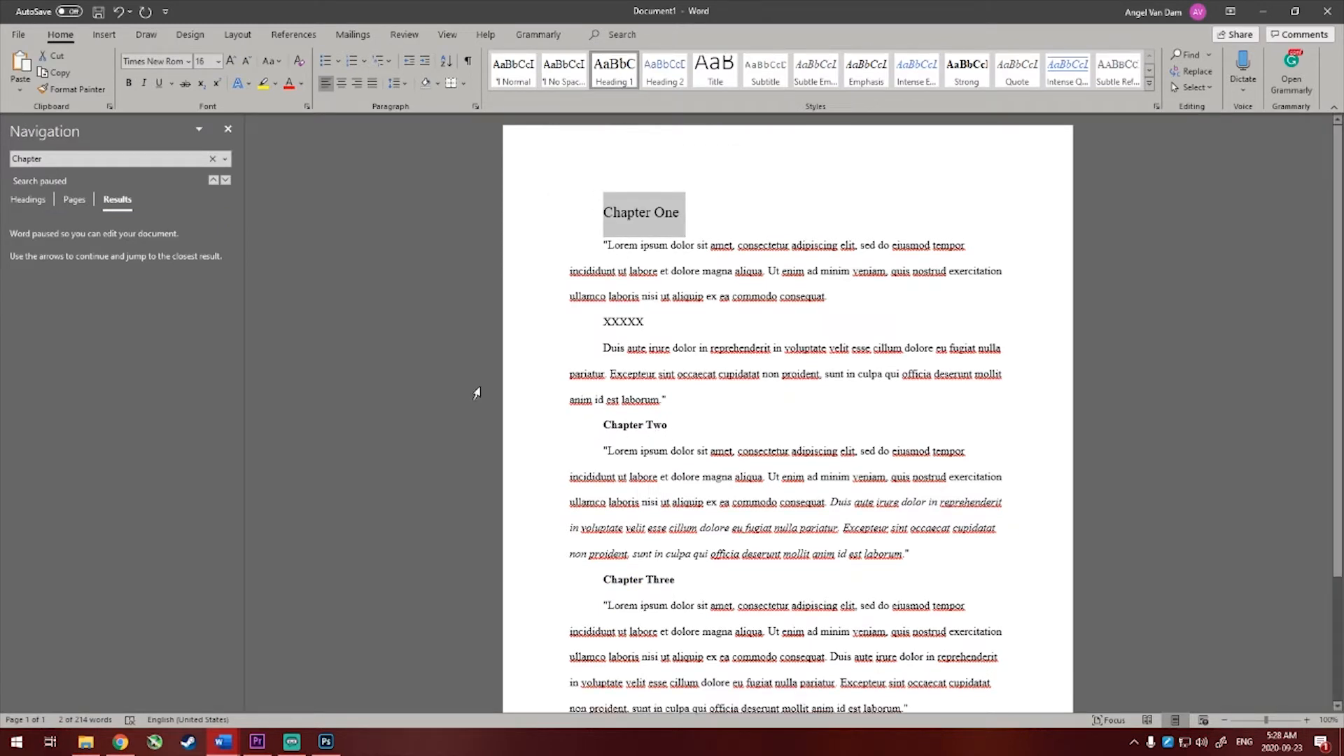
Step: Insert a page break directly before the Chapter One title and look over the pages
{"action": "left_click", "coordinate": [82, 156]}
{"action": "left_click", "coordinate": [598, 222]}
{"action": "scroll", "coordinate": [590, 229], "scroll_direction": "down", "scroll_amount": 3}
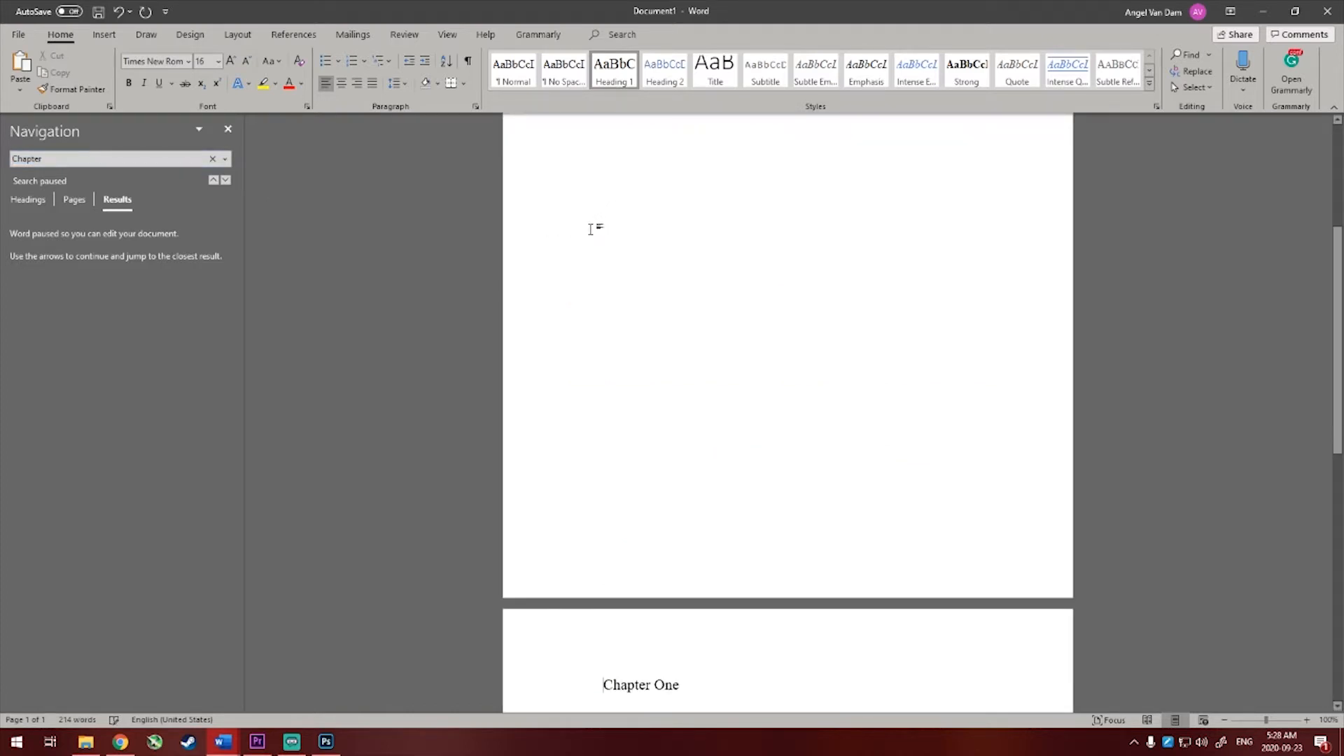
{"action": "scroll", "coordinate": [608, 280], "scroll_direction": "down", "scroll_amount": 5}
{"action": "scroll", "coordinate": [632, 321], "scroll_direction": "up", "scroll_amount": 12}
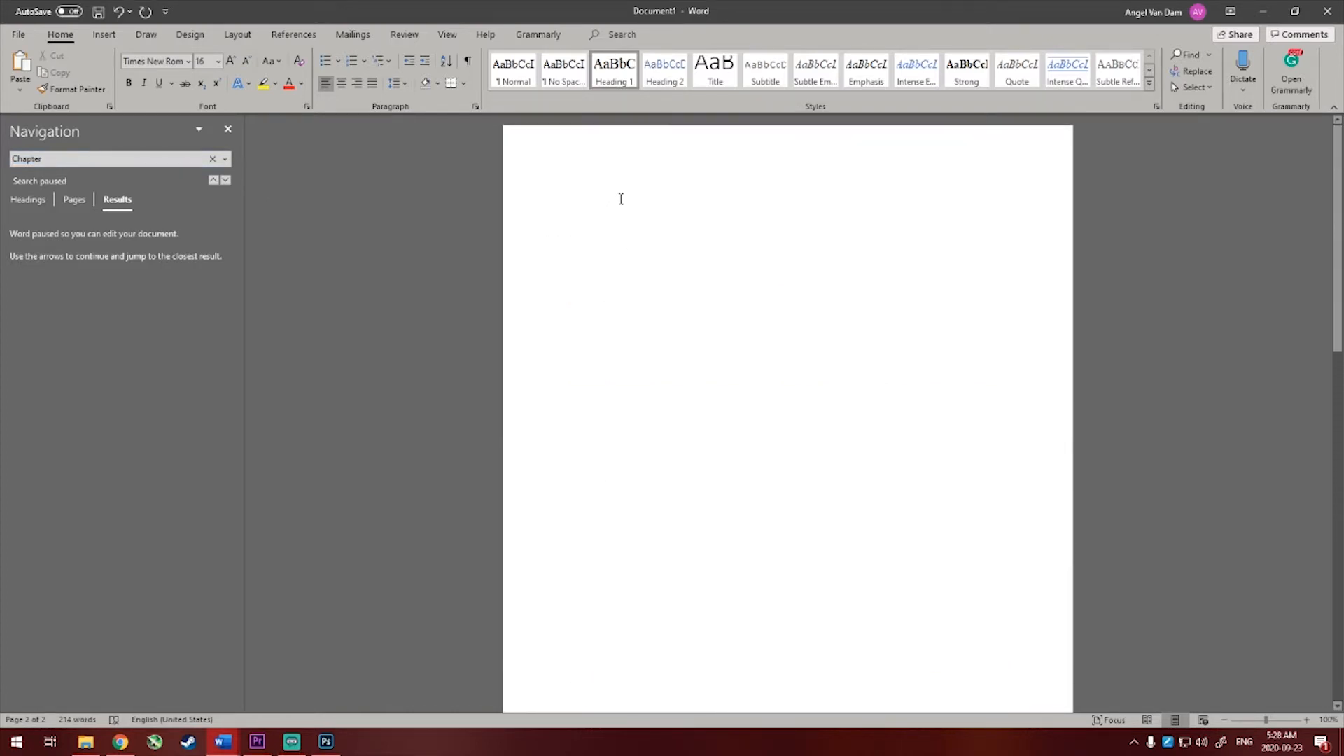
{"action": "scroll", "coordinate": [640, 311], "scroll_direction": "down", "scroll_amount": 15}
{"action": "scroll", "coordinate": [639, 312], "scroll_direction": "up", "scroll_amount": 15}
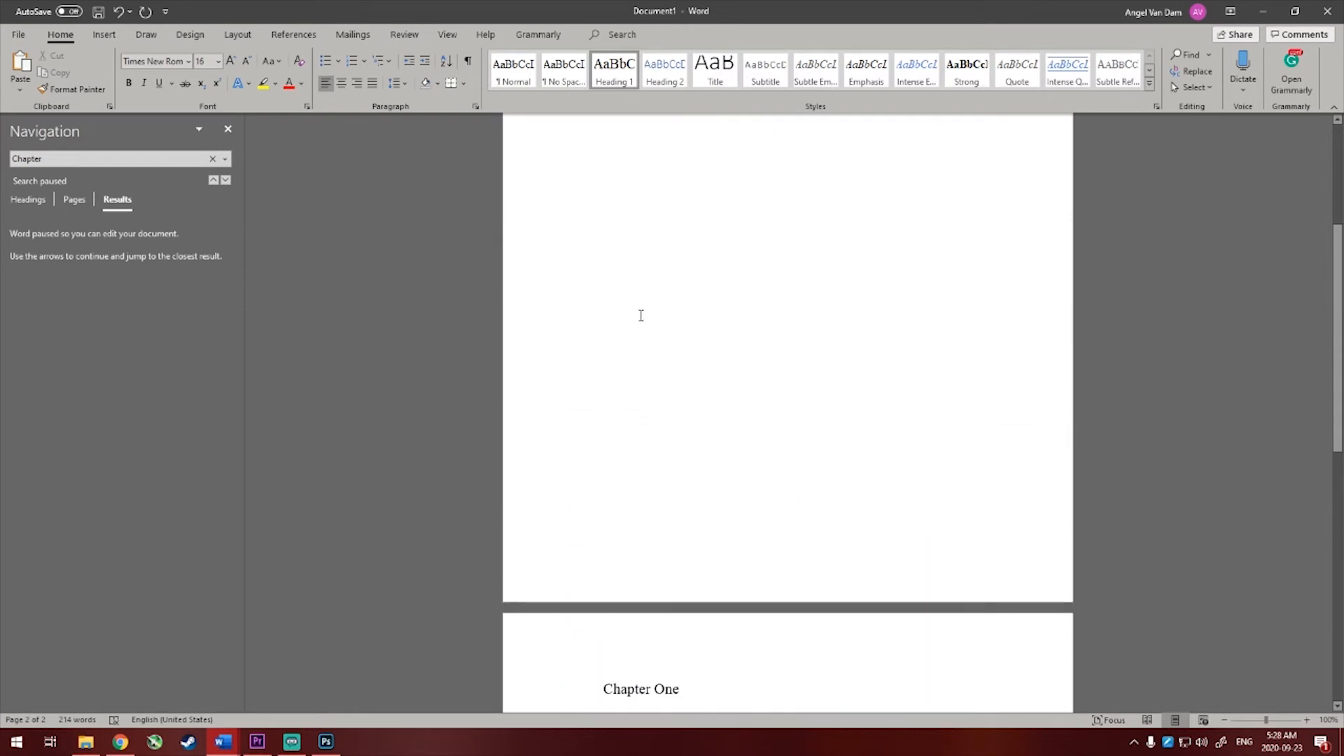
{"action": "scroll", "coordinate": [632, 261], "scroll_direction": "up", "scroll_amount": 1}
Step: Paste the copied chapter text onto the blank first page and remove it again
{"action": "left_click", "coordinate": [626, 250]}
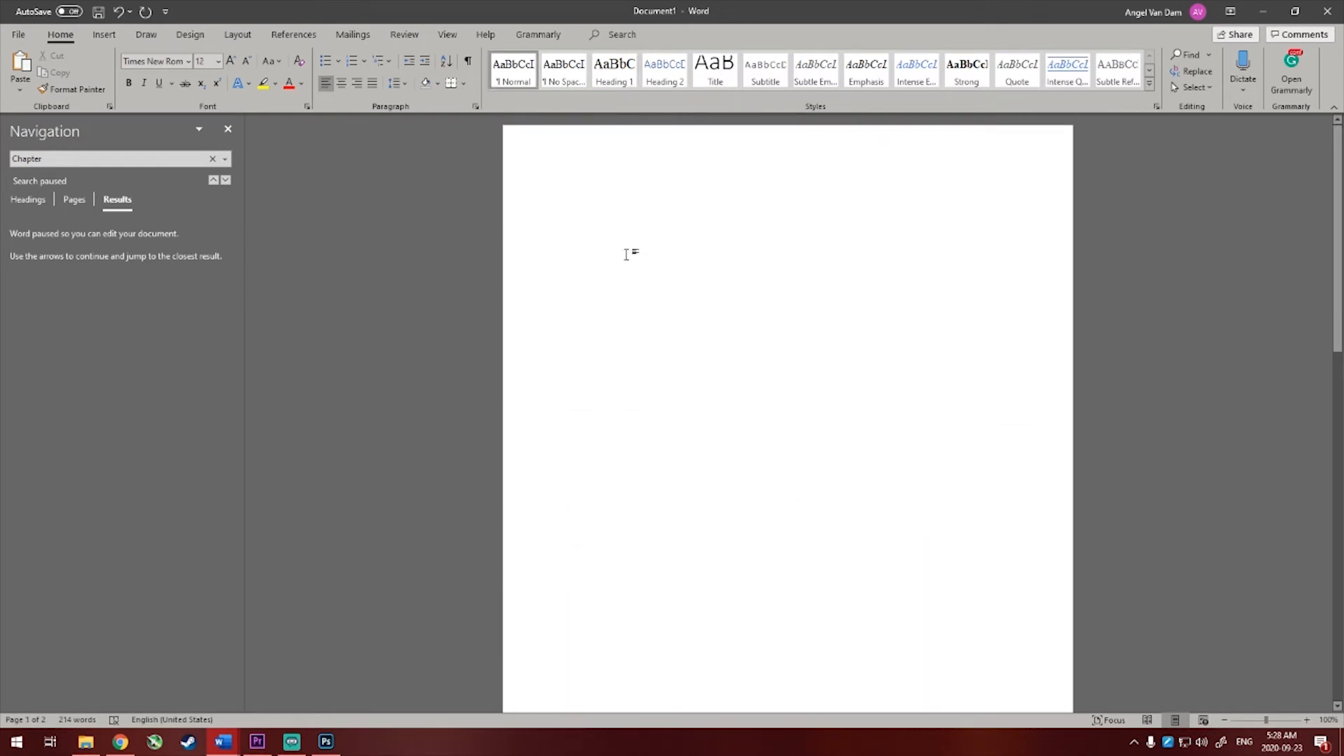
{"action": "key", "text": "ctrl+v"}
{"action": "scroll", "coordinate": [709, 363], "scroll_direction": "down", "scroll_amount": 15}
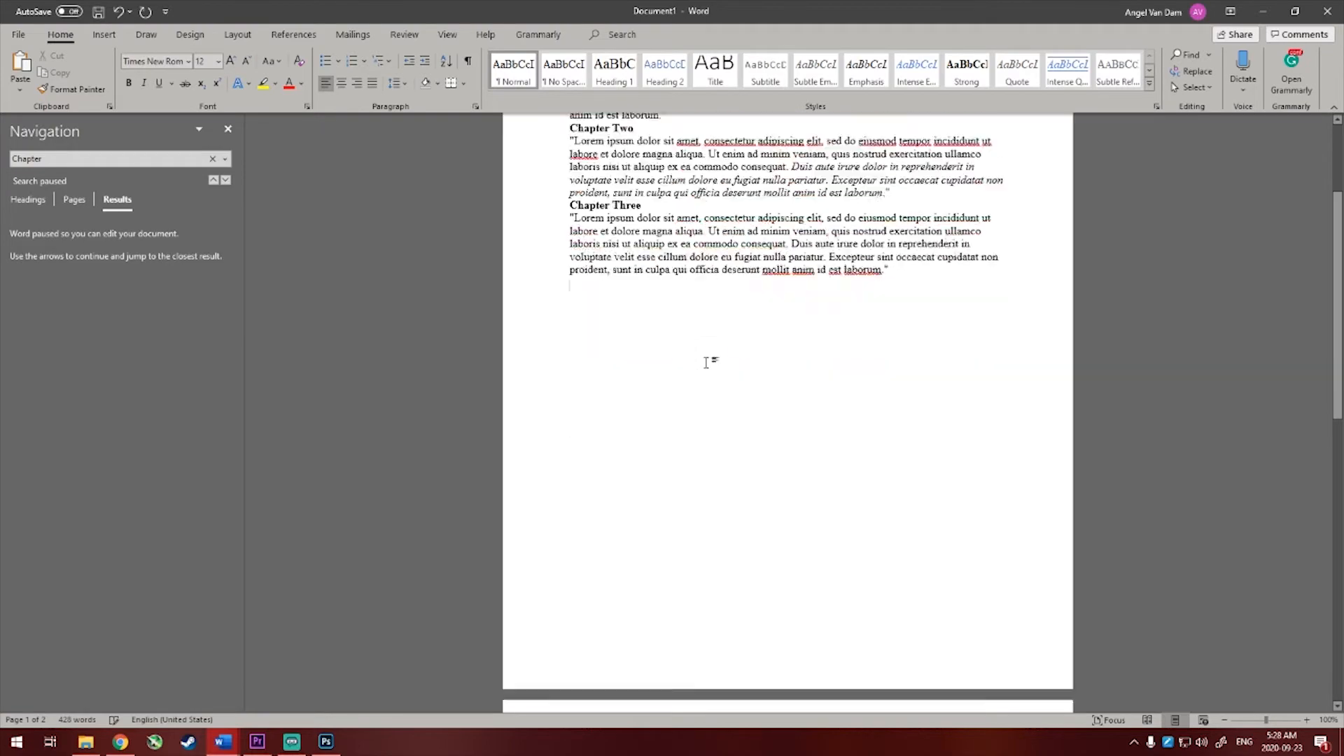
{"action": "scroll", "coordinate": [705, 357], "scroll_direction": "up", "scroll_amount": 15}
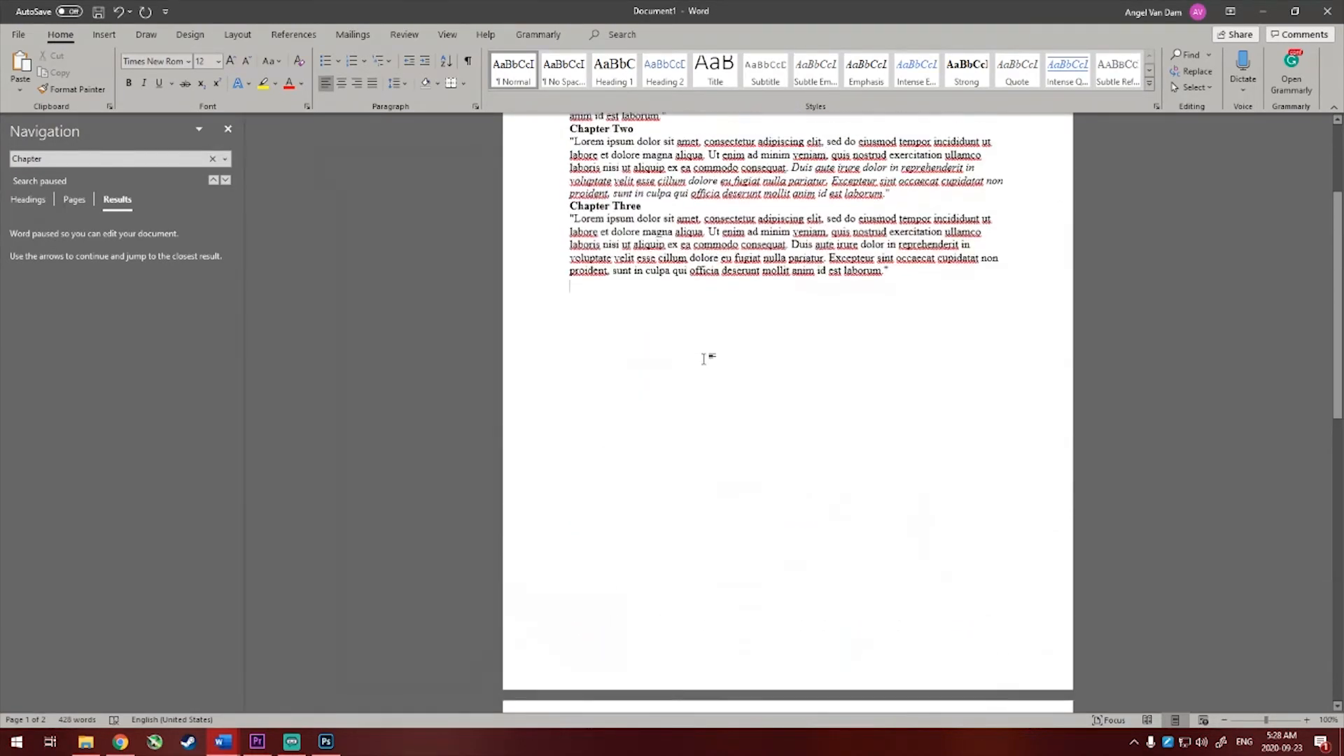
{"action": "scroll", "coordinate": [704, 357], "scroll_direction": "down", "scroll_amount": 10}
{"action": "scroll", "coordinate": [705, 357], "scroll_direction": "down", "scroll_amount": 5}
{"action": "scroll", "coordinate": [705, 356], "scroll_direction": "up", "scroll_amount": 4}
{"action": "scroll", "coordinate": [700, 353], "scroll_direction": "down", "scroll_amount": 2}
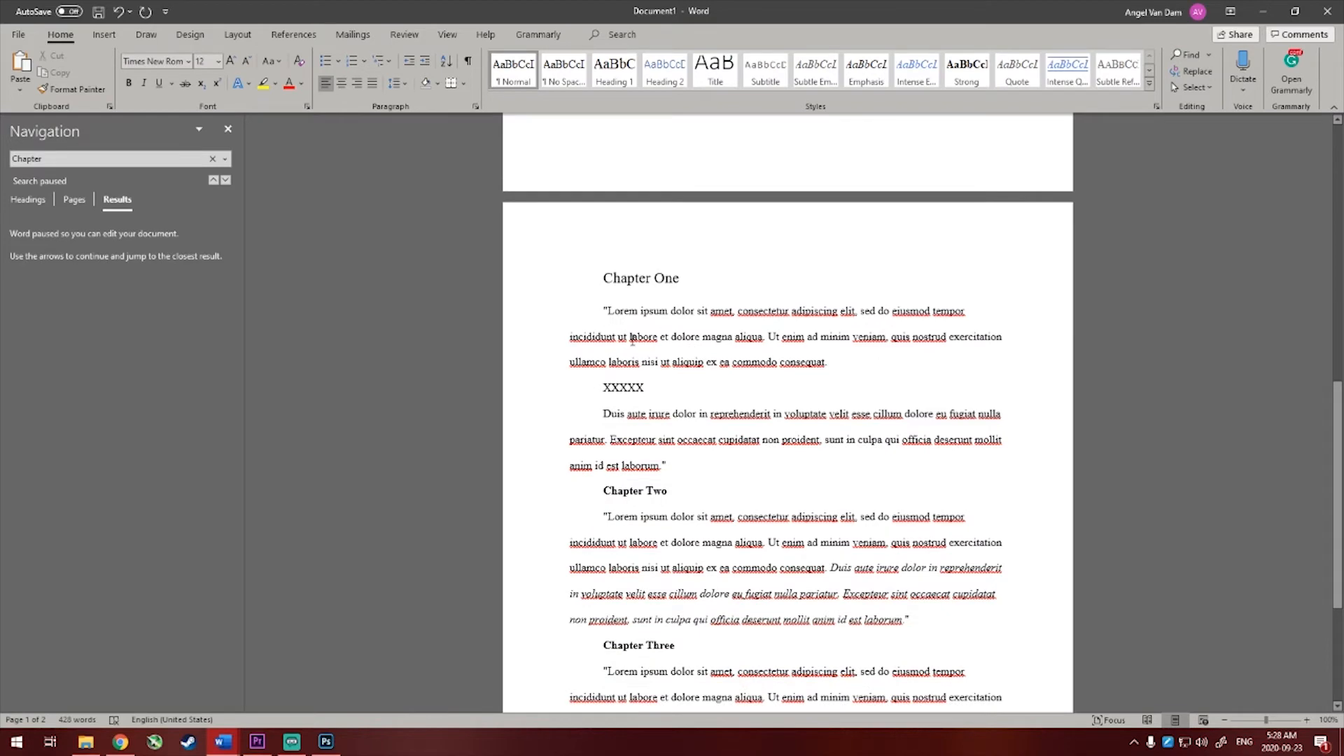
{"action": "scroll", "coordinate": [651, 372], "scroll_direction": "up", "scroll_amount": 10}
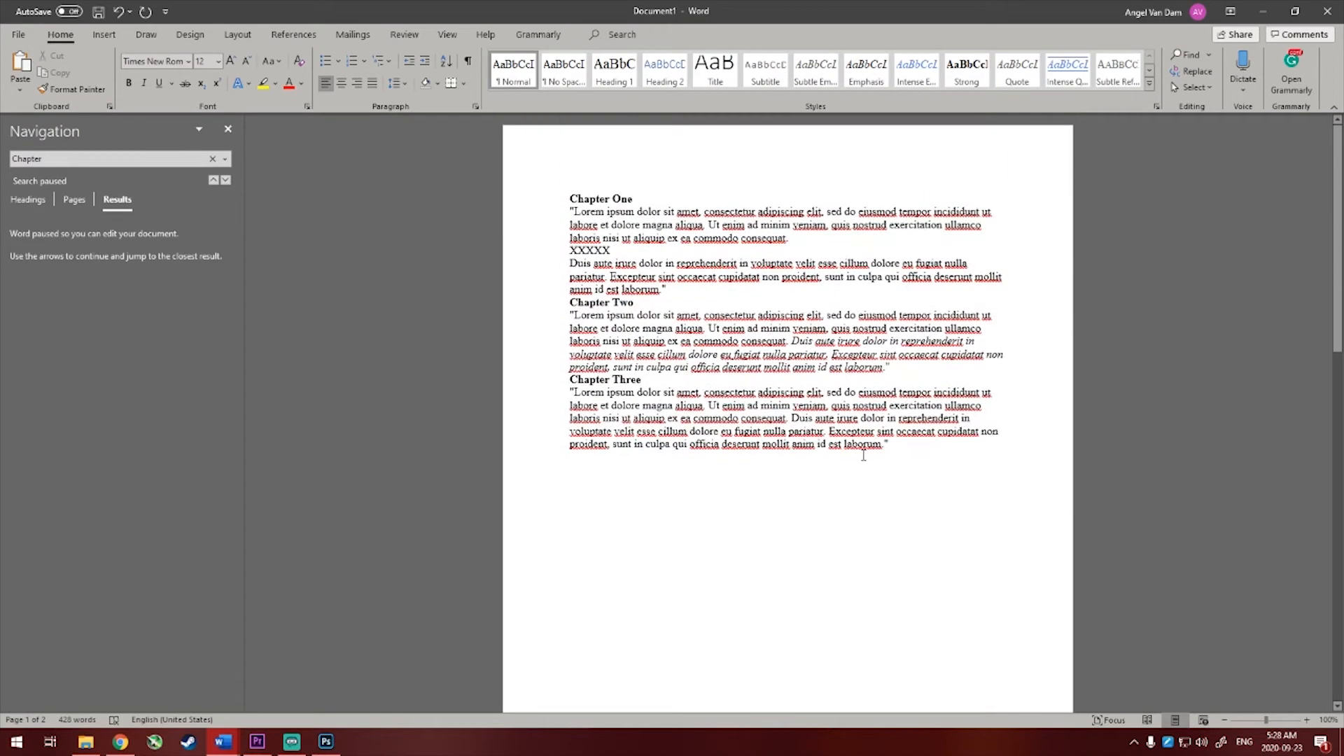
{"action": "left_click_drag", "start_coordinate": [915, 465], "coordinate": [436, 203]}
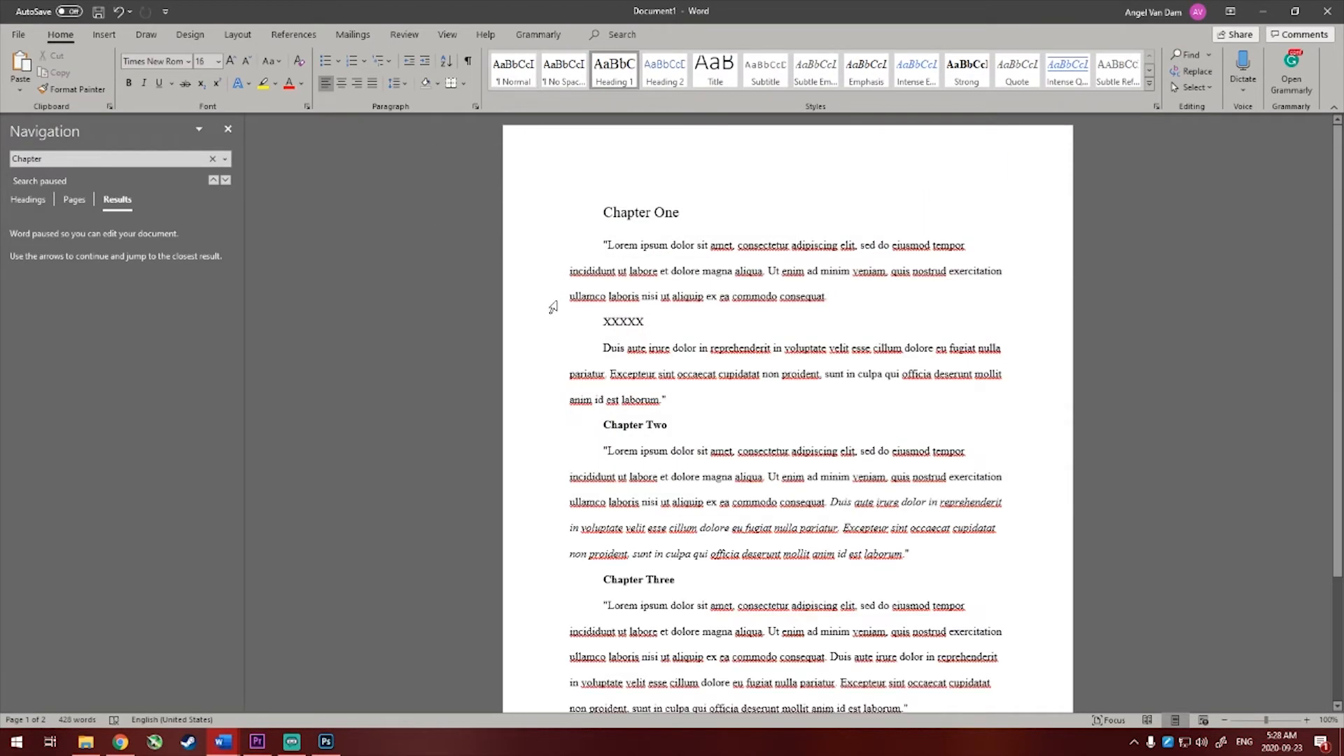
Step: Insert a page break directly before the Chapter One title, leaving a blank first page
{"action": "key", "text": "ctrl+Return"}
{"action": "scroll", "coordinate": [550, 306], "scroll_direction": "down", "scroll_amount": 4}
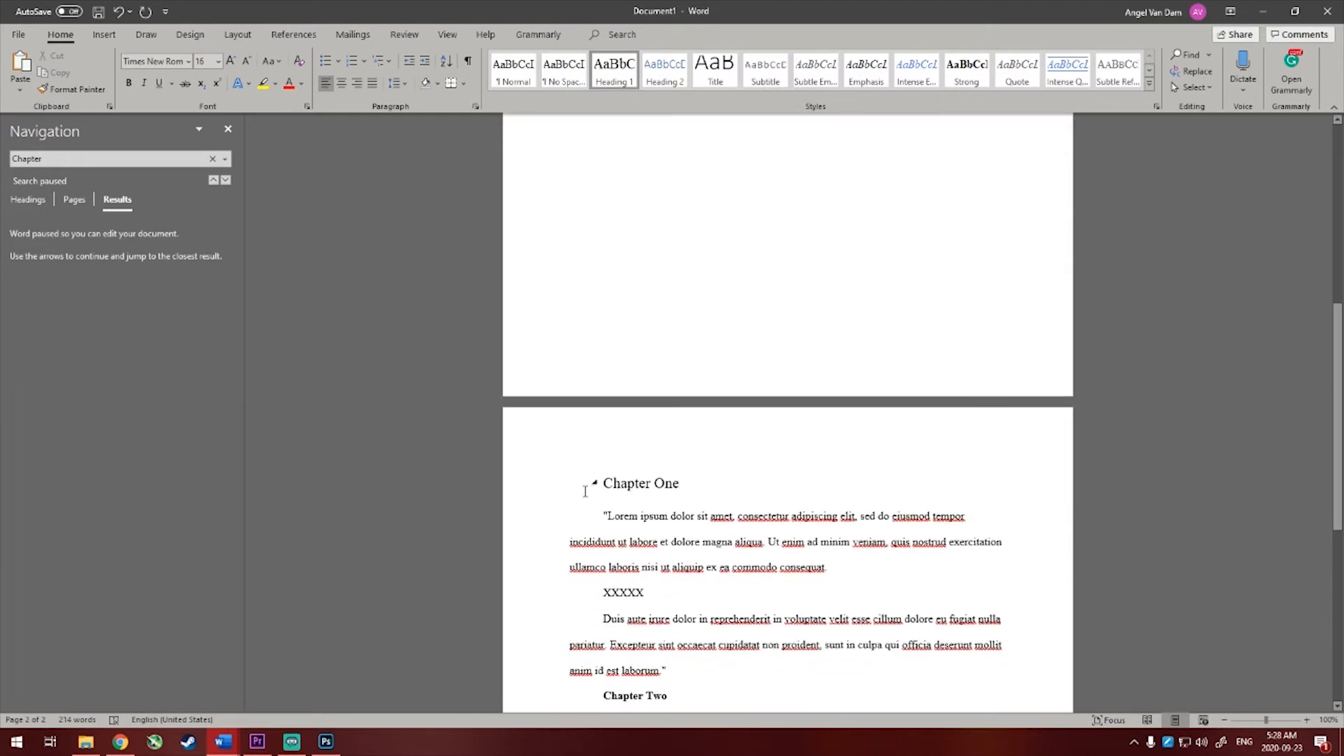
{"action": "scroll", "coordinate": [840, 462], "scroll_direction": "down", "scroll_amount": 2}
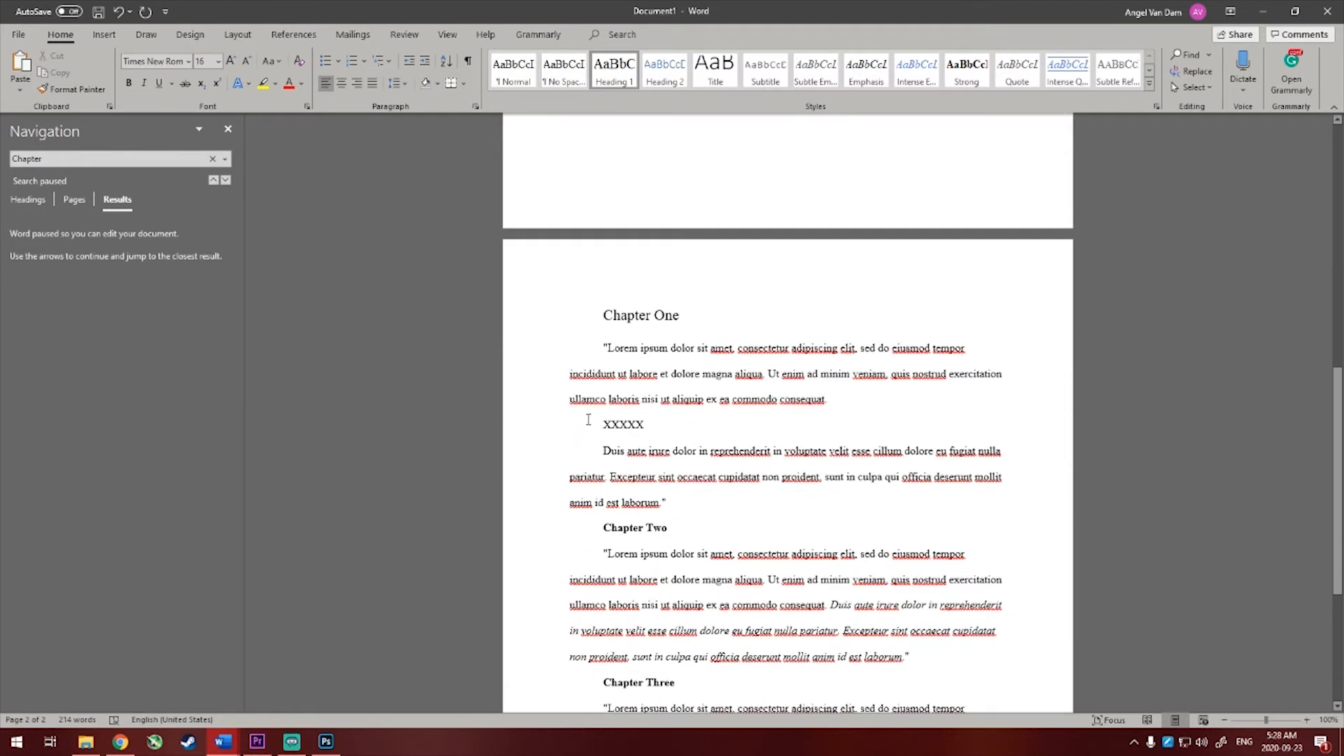
{"action": "scroll", "coordinate": [660, 470], "scroll_direction": "down", "scroll_amount": 1}
Step: Repeat the search for "Chapter" to reach the Chapter Two title and apply the Heading 1 style to it
{"action": "left_click", "coordinate": [87, 159]}
{"action": "left_click", "coordinate": [87, 159]}
{"action": "key", "text": "Return"}
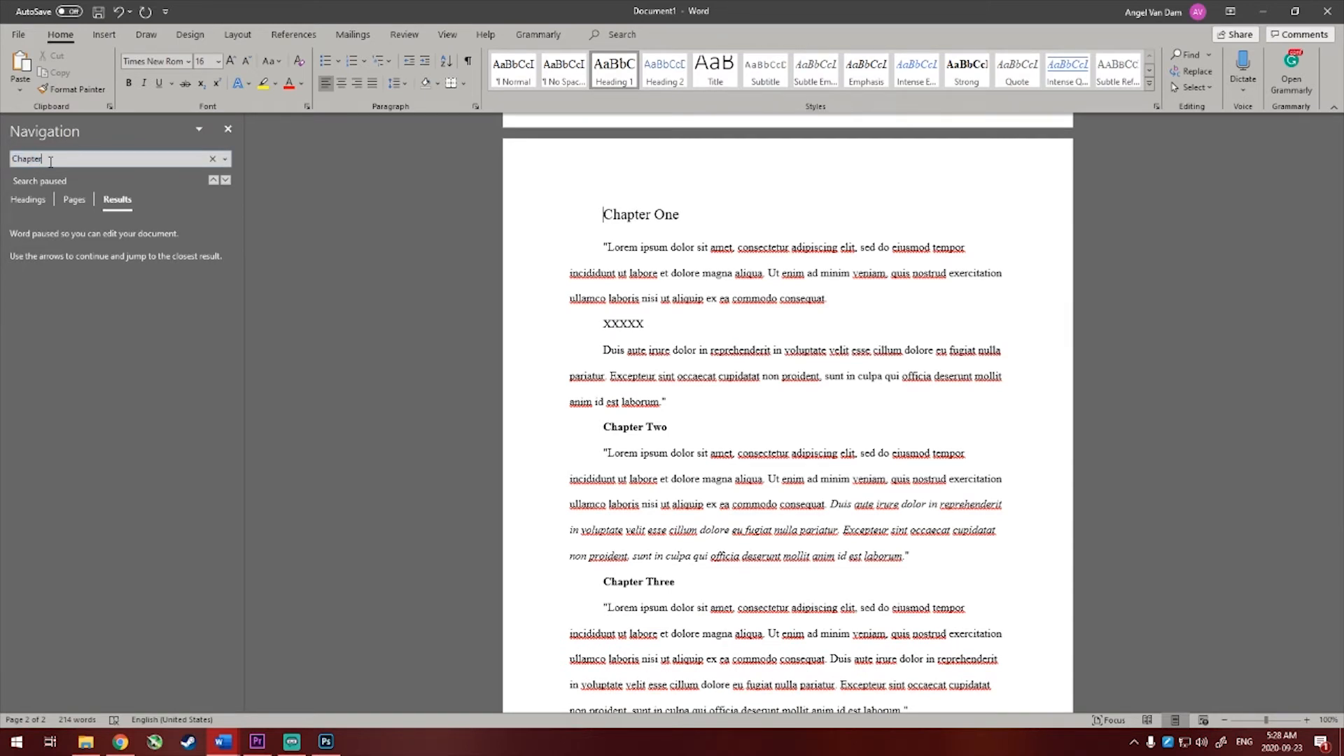
{"action": "left_click", "coordinate": [69, 255]}
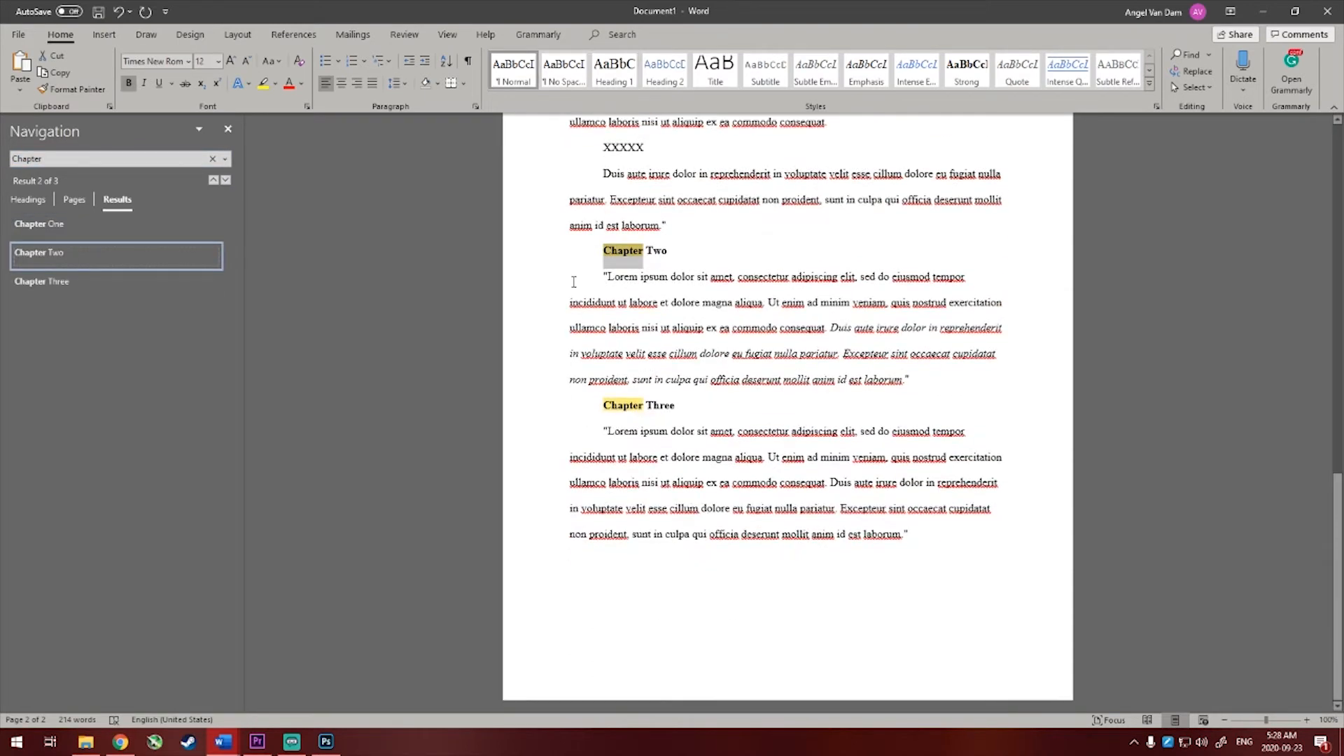
{"action": "triple_click", "coordinate": [693, 259]}
{"action": "left_click", "coordinate": [614, 70]}
Step: Insert a page break directly before the Chapter Two title
{"action": "left_click", "coordinate": [601, 271]}
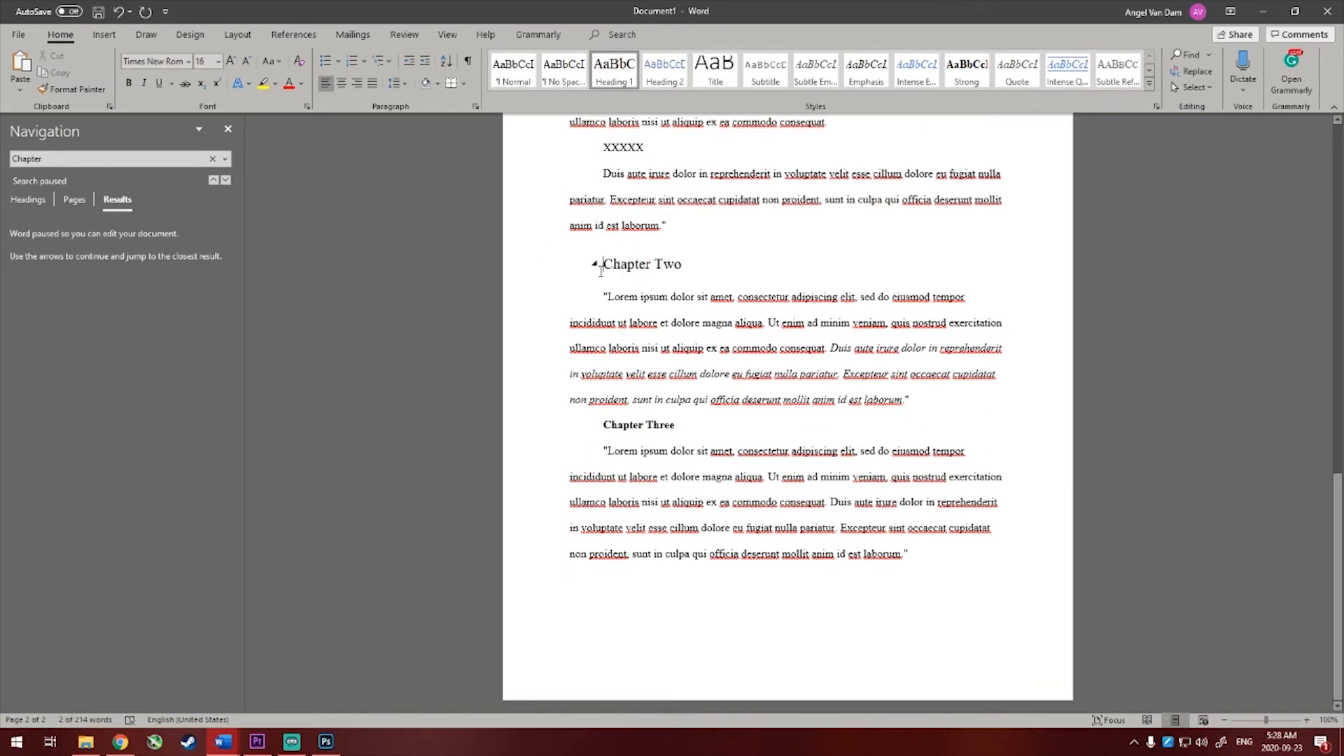
{"action": "key", "text": "ctrl+Return"}
{"action": "scroll", "coordinate": [659, 330], "scroll_direction": "down", "scroll_amount": 3}
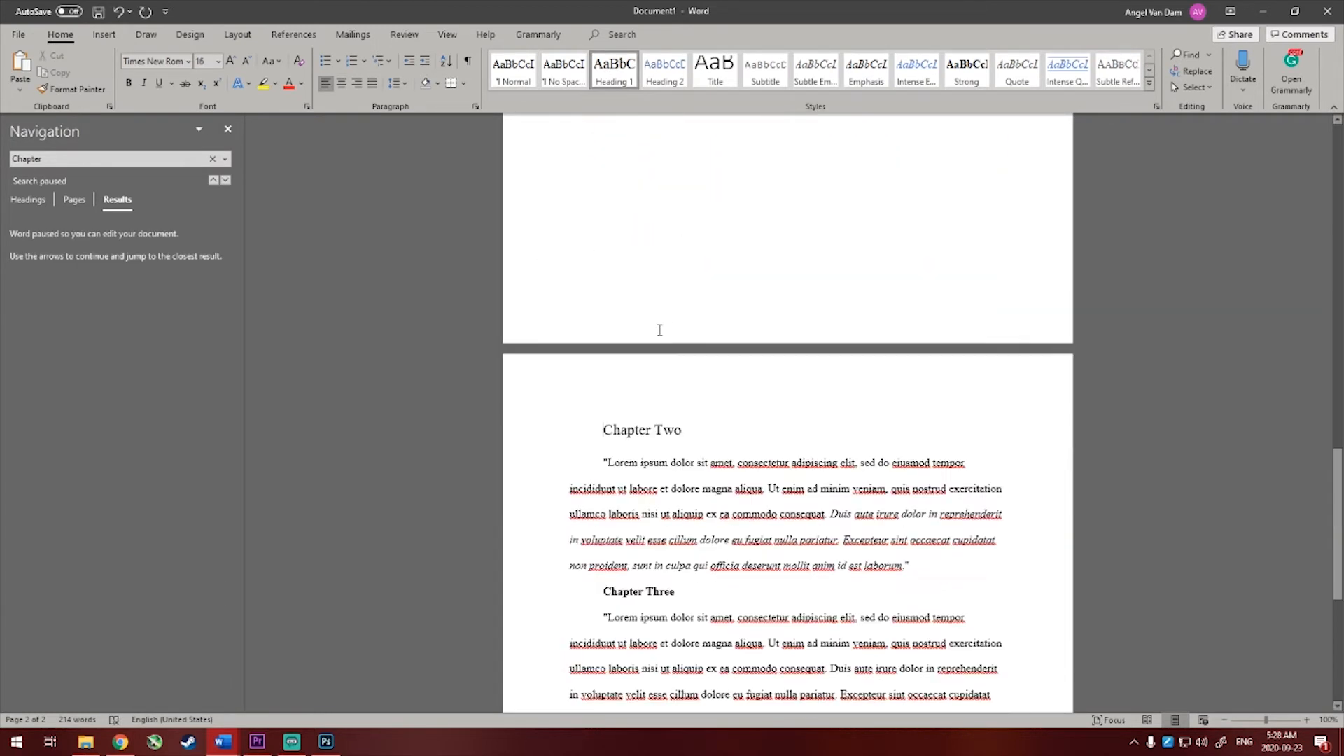
Step: Apply the Heading 1 style to the Chapter Three title and insert a page break directly before it
{"action": "scroll", "coordinate": [659, 330], "scroll_direction": "down", "scroll_amount": 3}
{"action": "left_click_drag", "start_coordinate": [600, 379], "coordinate": [676, 375]}
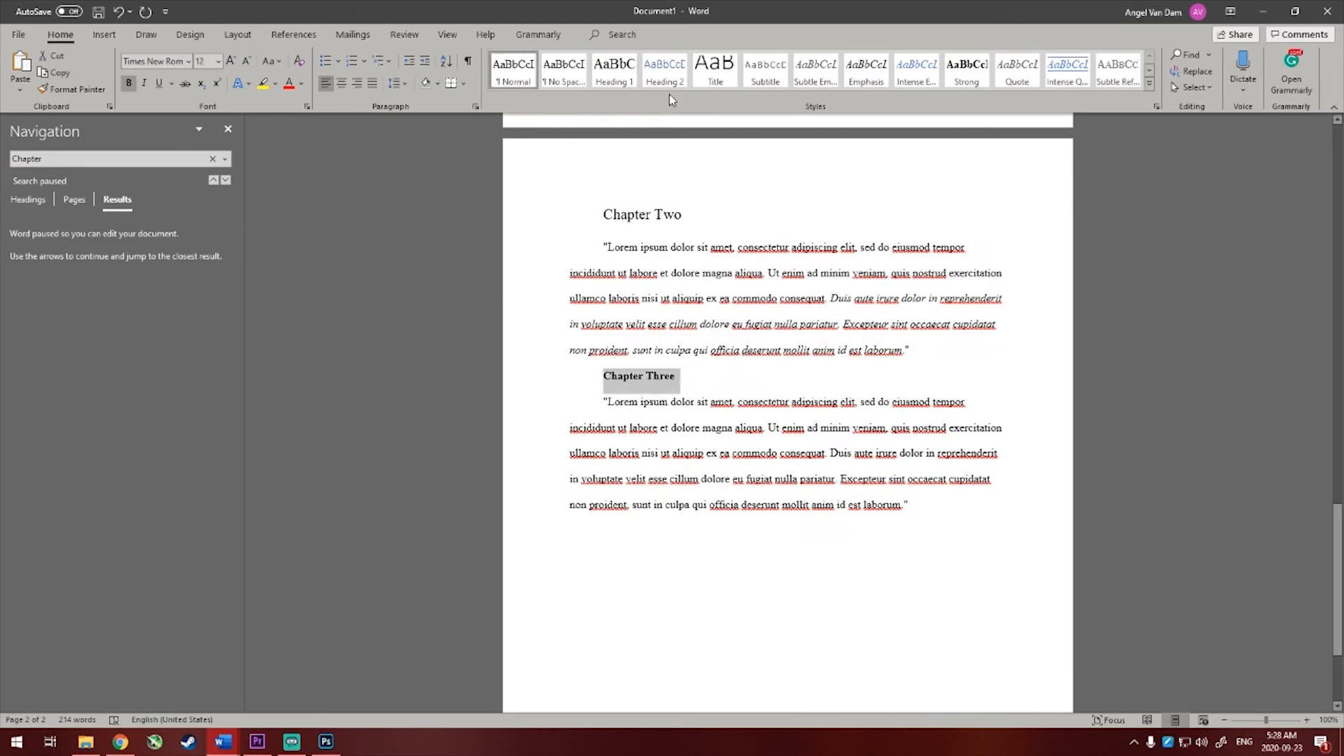
{"action": "left_click", "coordinate": [614, 70]}
{"action": "left_click", "coordinate": [603, 390]}
{"action": "key", "text": "ctrl+Return"}
{"action": "scroll", "coordinate": [608, 392], "scroll_direction": "down", "scroll_amount": 7}
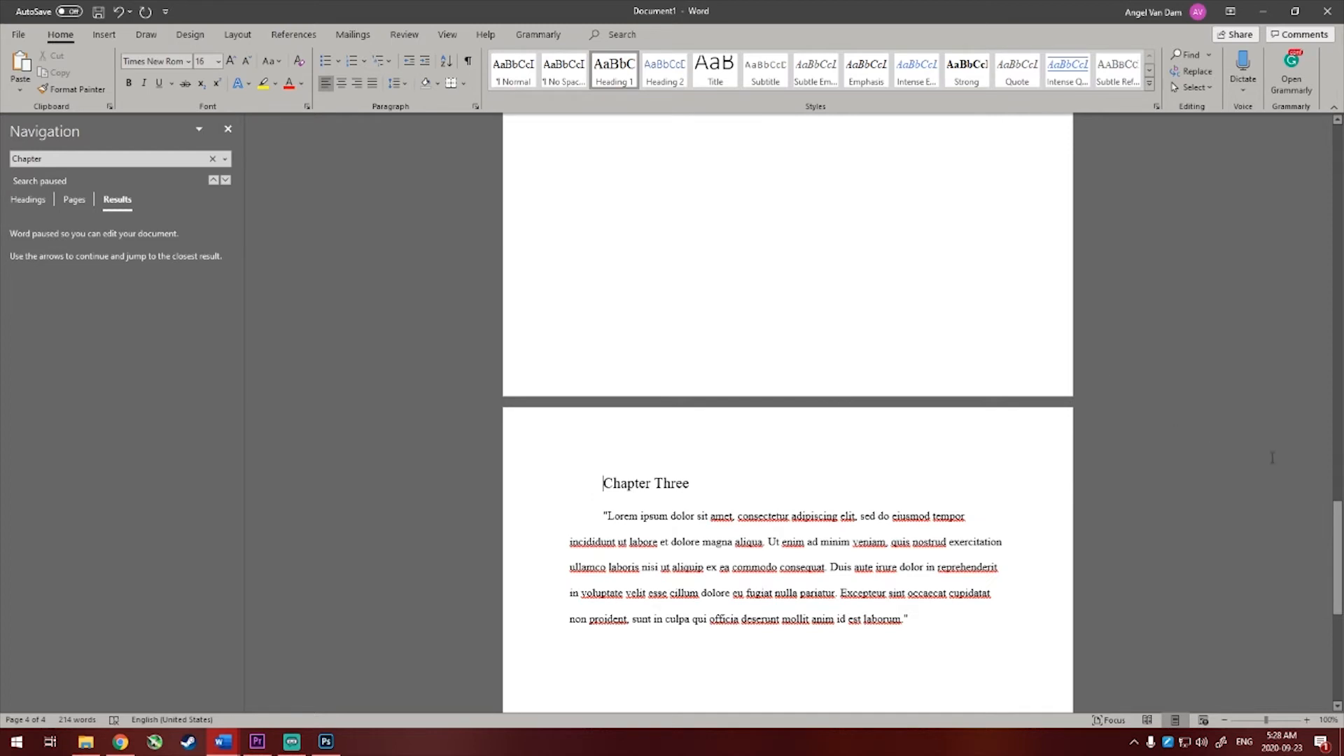
Step: Insert an Automatic Table 1 table of contents on the blank first page
{"action": "left_click_drag", "start_coordinate": [1338, 543], "coordinate": [1275, 133]}
{"action": "left_click", "coordinate": [543, 203]}
{"action": "left_click", "coordinate": [575, 210]}
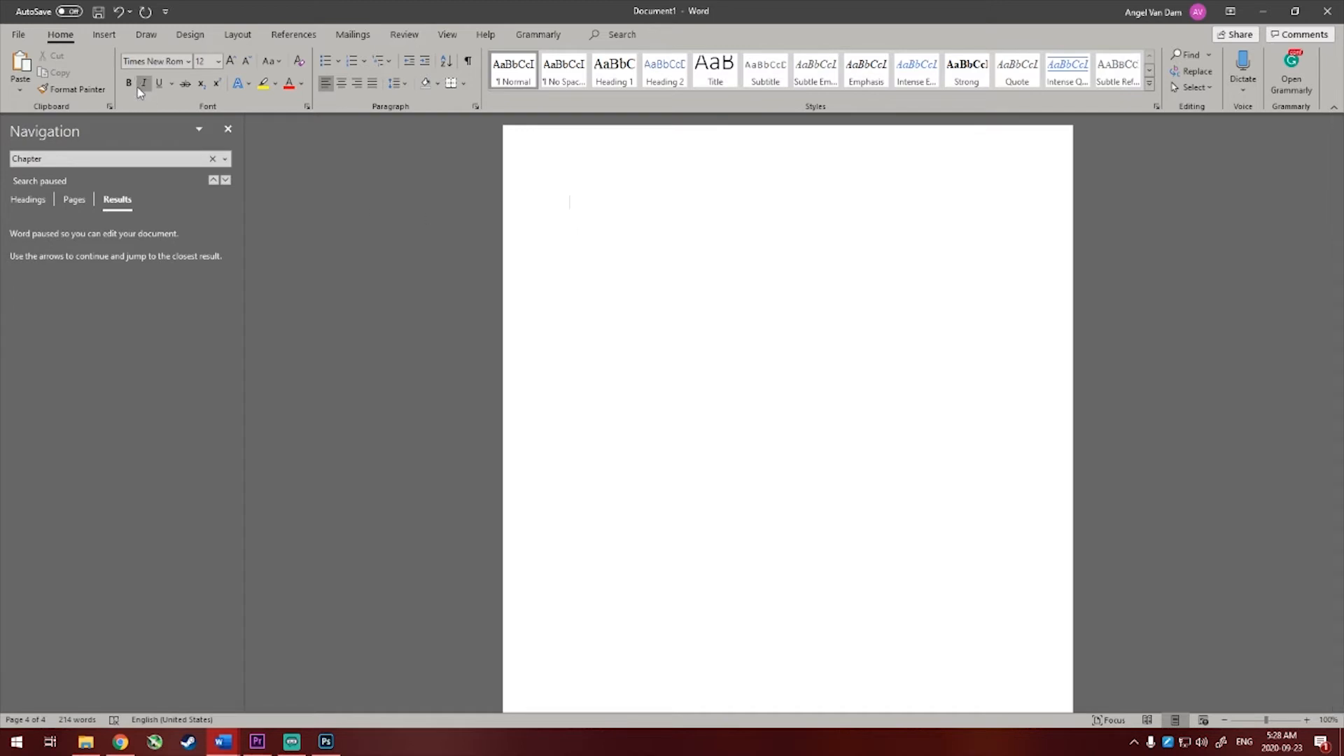
{"action": "left_click", "coordinate": [298, 36]}
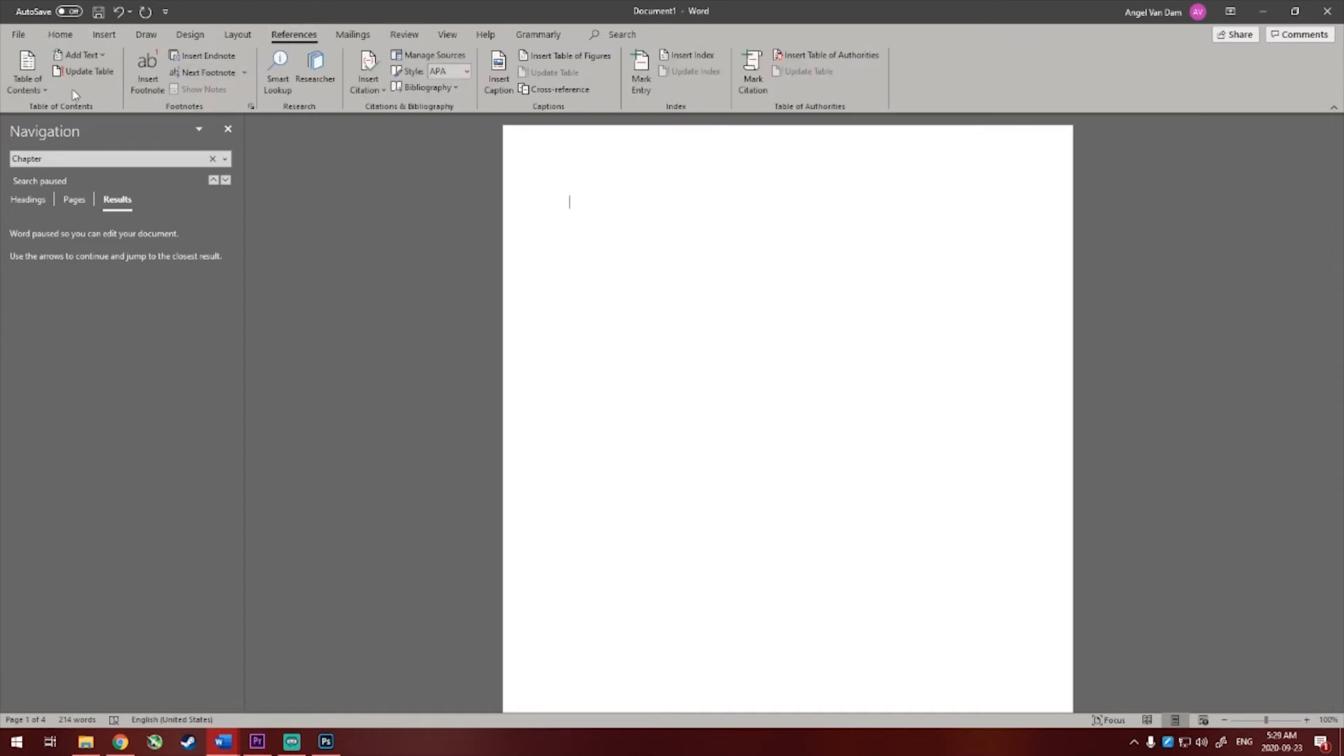
{"action": "left_click", "coordinate": [35, 91]}
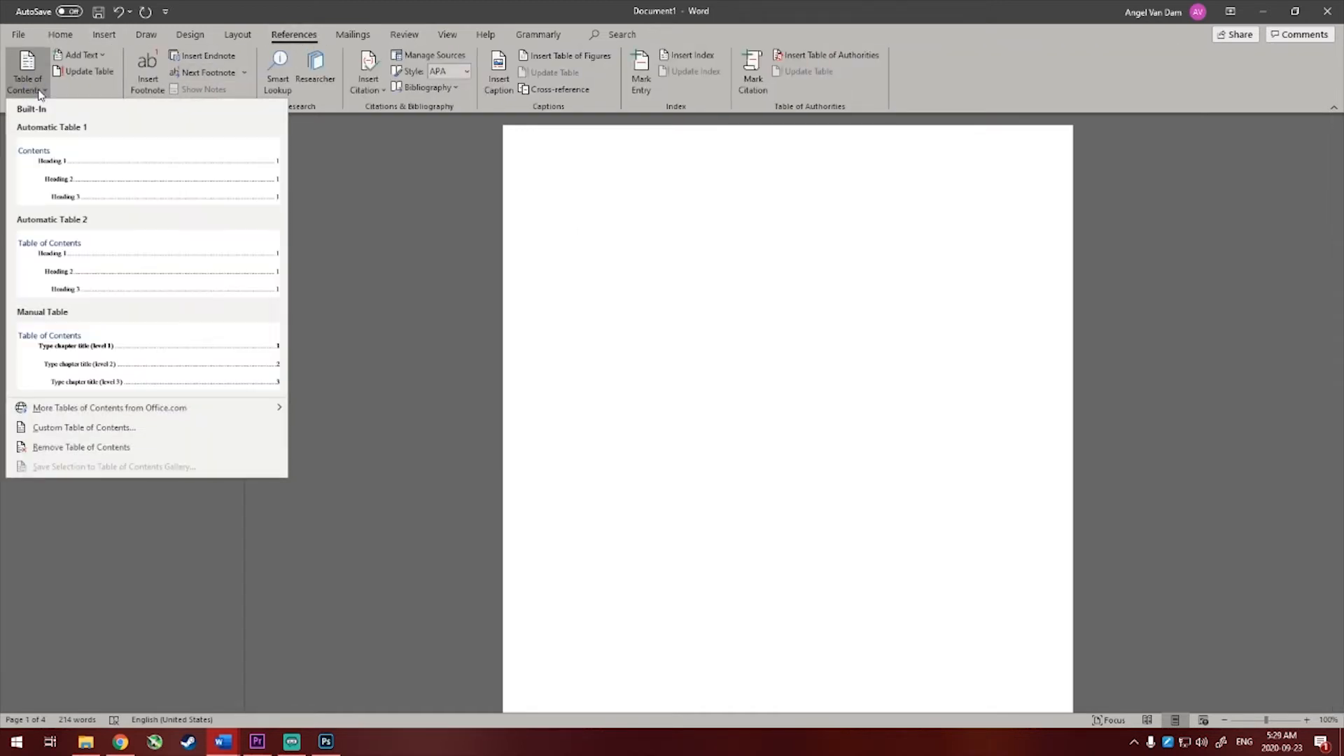
{"action": "left_click", "coordinate": [98, 191]}
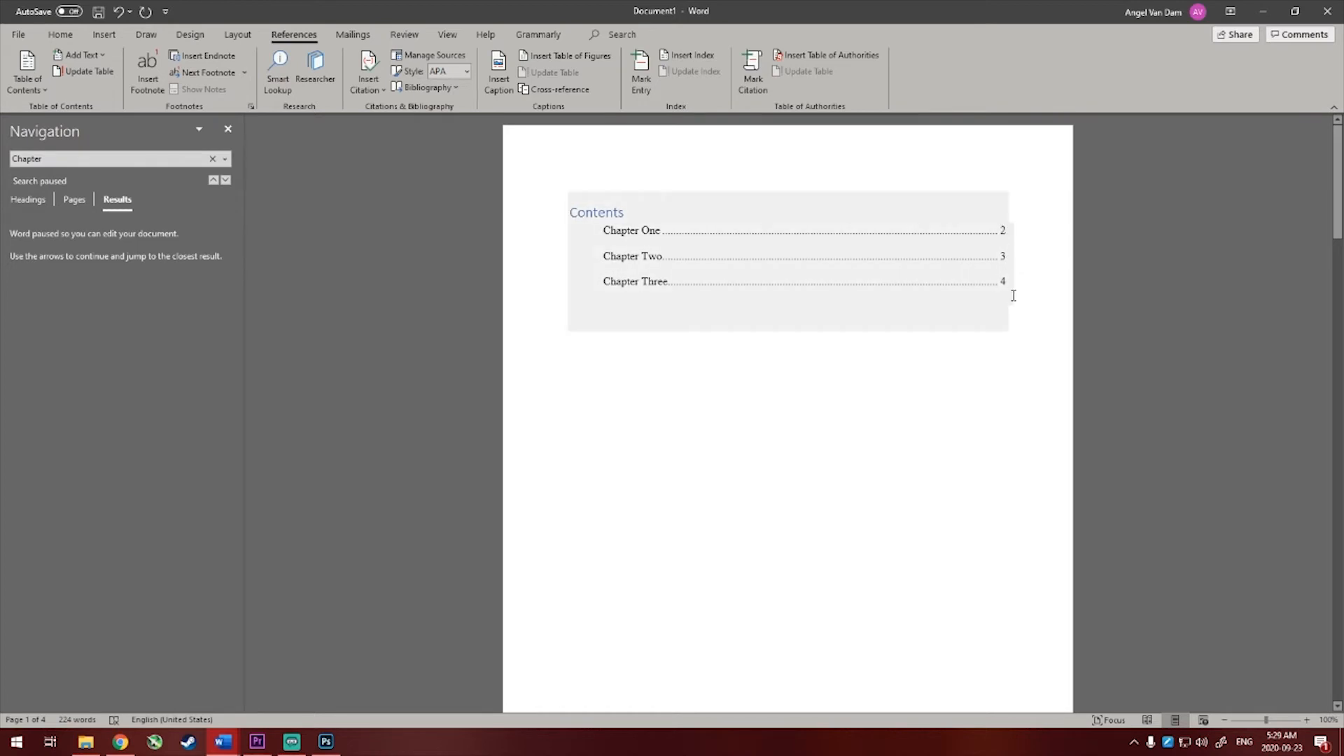
Step: Add an extra blank page directly before the Chapter Three title
{"action": "scroll", "coordinate": [746, 429], "scroll_direction": "down", "scroll_amount": 2}
{"action": "scroll", "coordinate": [679, 360], "scroll_direction": "up", "scroll_amount": 2}
{"action": "scroll", "coordinate": [689, 362], "scroll_direction": "down", "scroll_amount": 20}
{"action": "scroll", "coordinate": [656, 385], "scroll_direction": "down", "scroll_amount": 10}
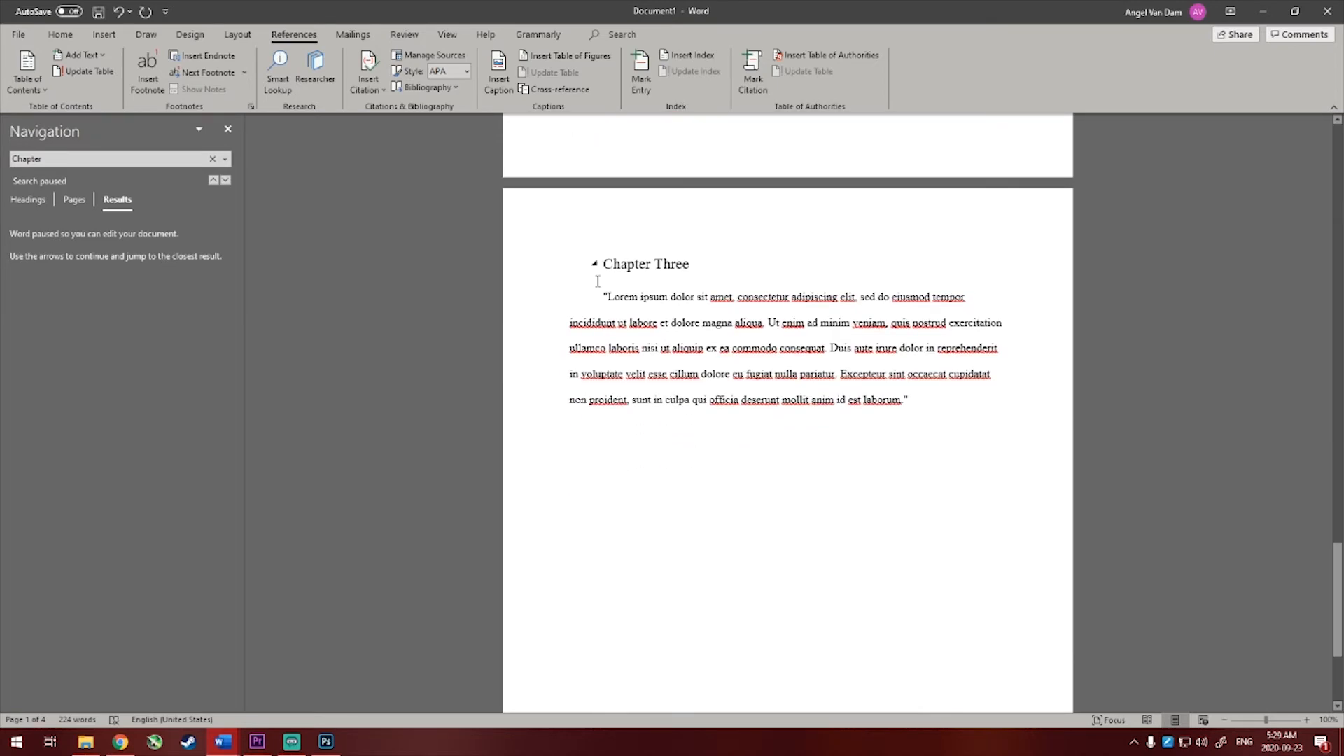
{"action": "scroll", "coordinate": [597, 281], "scroll_direction": "up", "scroll_amount": 7}
{"action": "scroll", "coordinate": [597, 281], "scroll_direction": "down", "scroll_amount": 1}
{"action": "left_click_drag", "start_coordinate": [1334, 544], "coordinate": [1334, 137]}
Step: Update the entire table of contents, including its headings and page numbers
{"action": "left_click", "coordinate": [678, 270]}
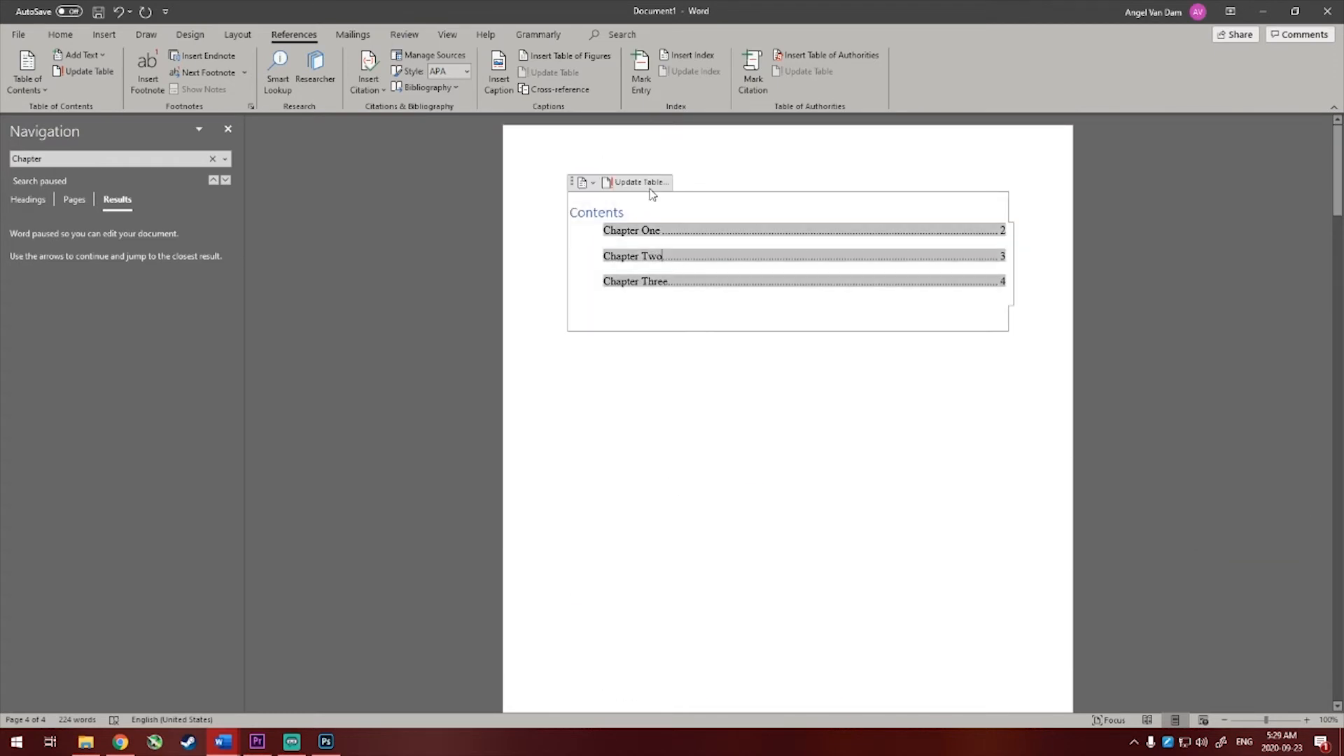
{"action": "left_click", "coordinate": [630, 184]}
{"action": "left_click", "coordinate": [636, 370]}
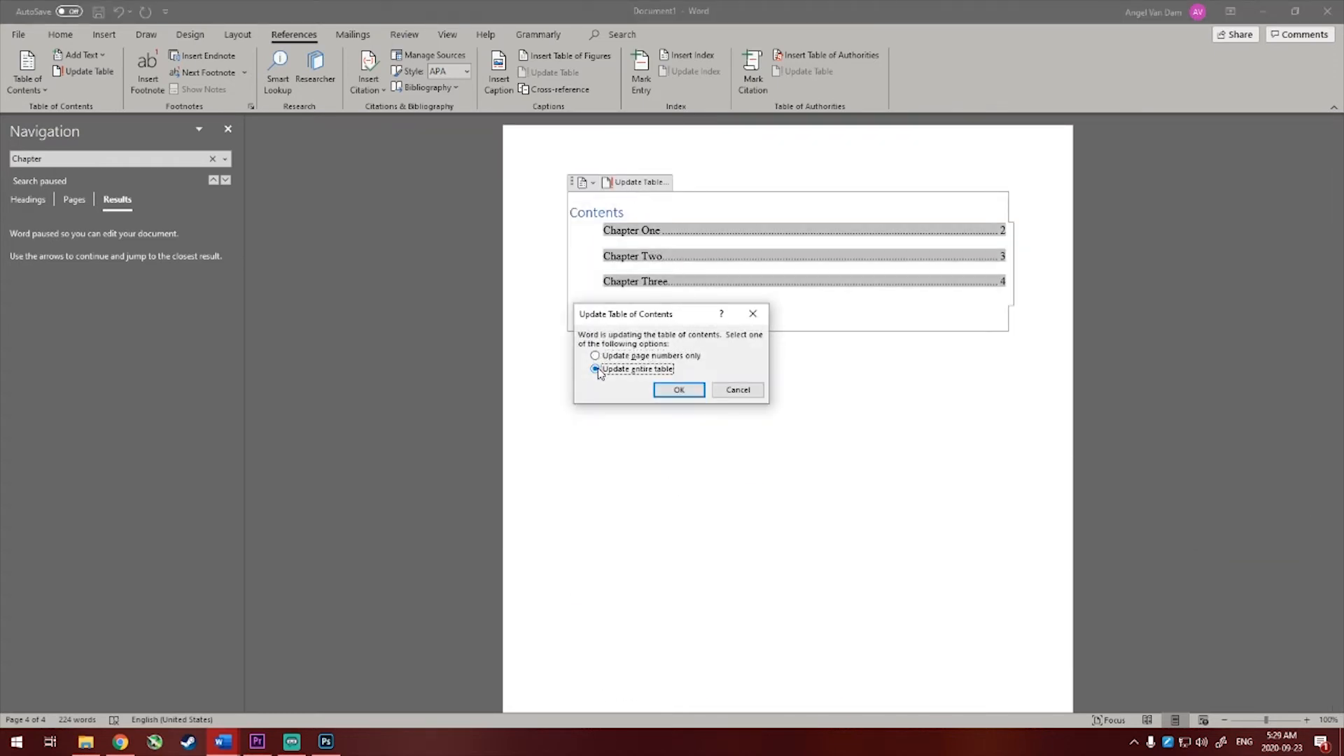
{"action": "left_click", "coordinate": [678, 390]}
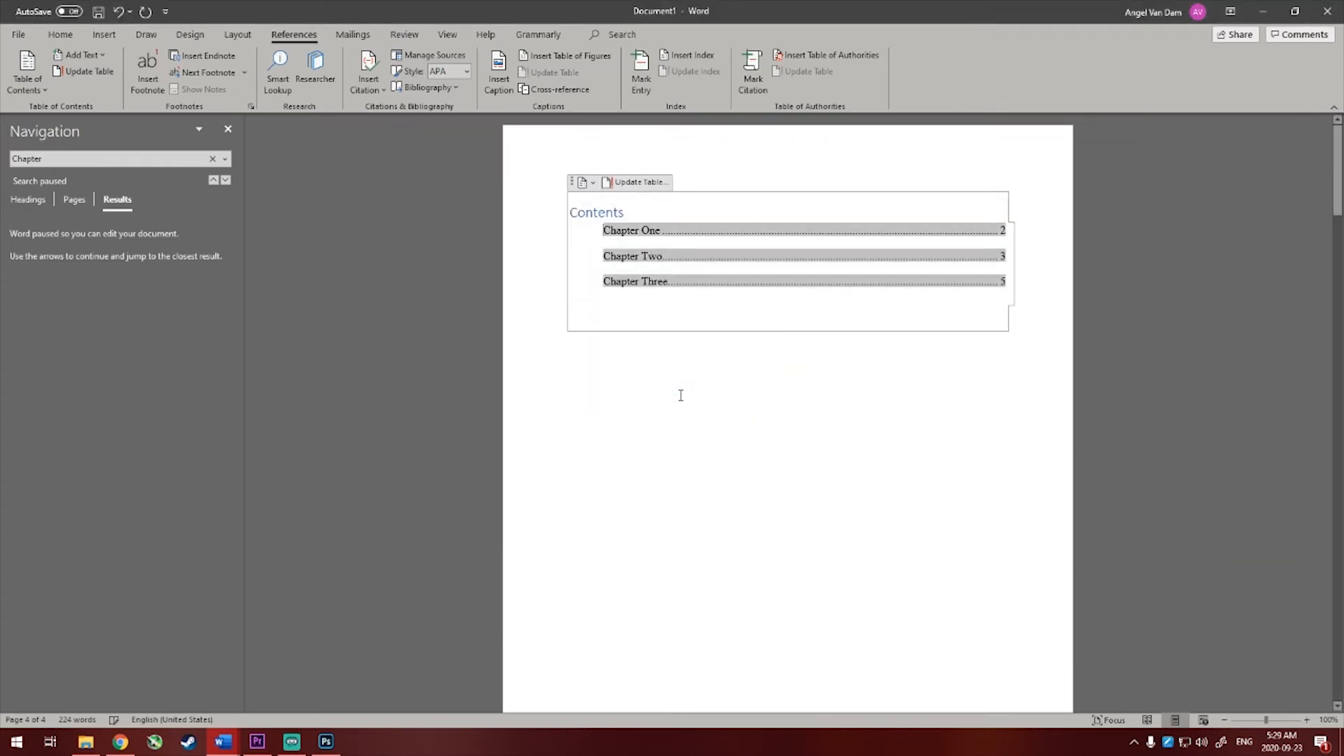
{"action": "left_click", "coordinate": [974, 307]}
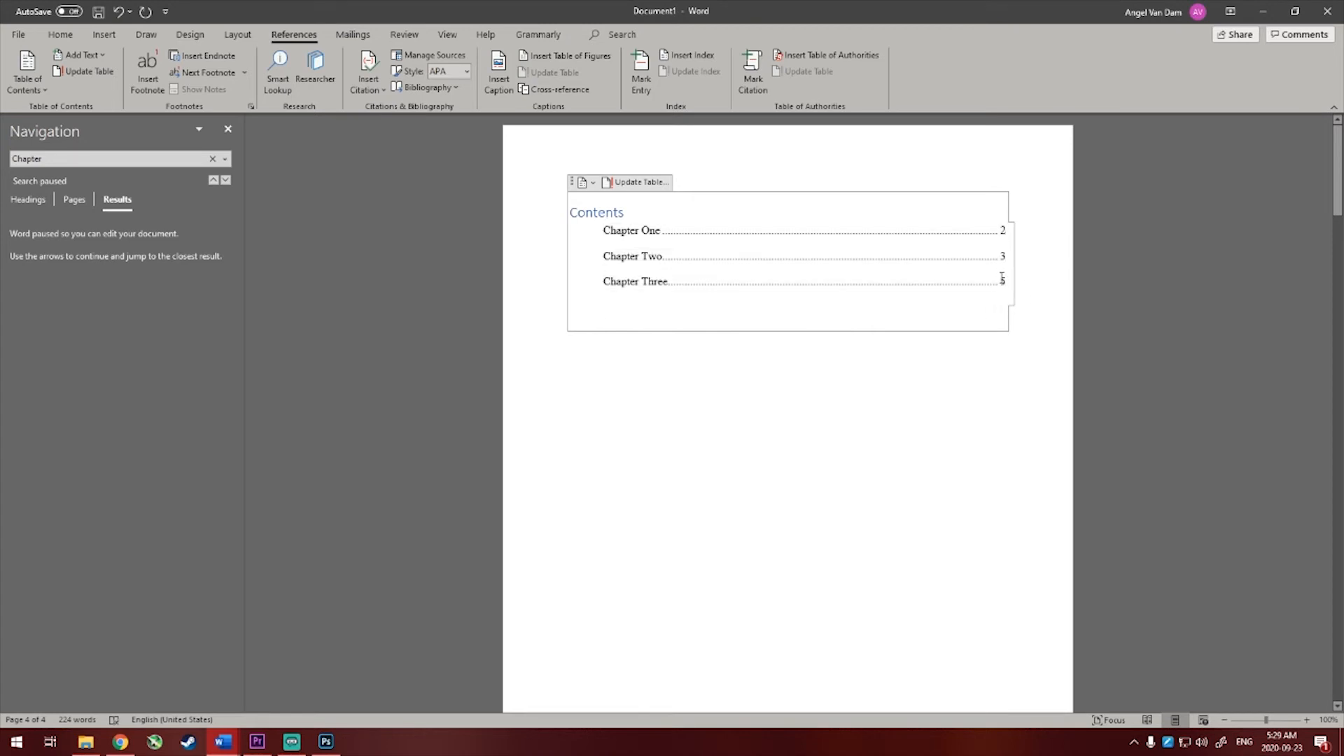
{"action": "left_click", "coordinate": [992, 281]}
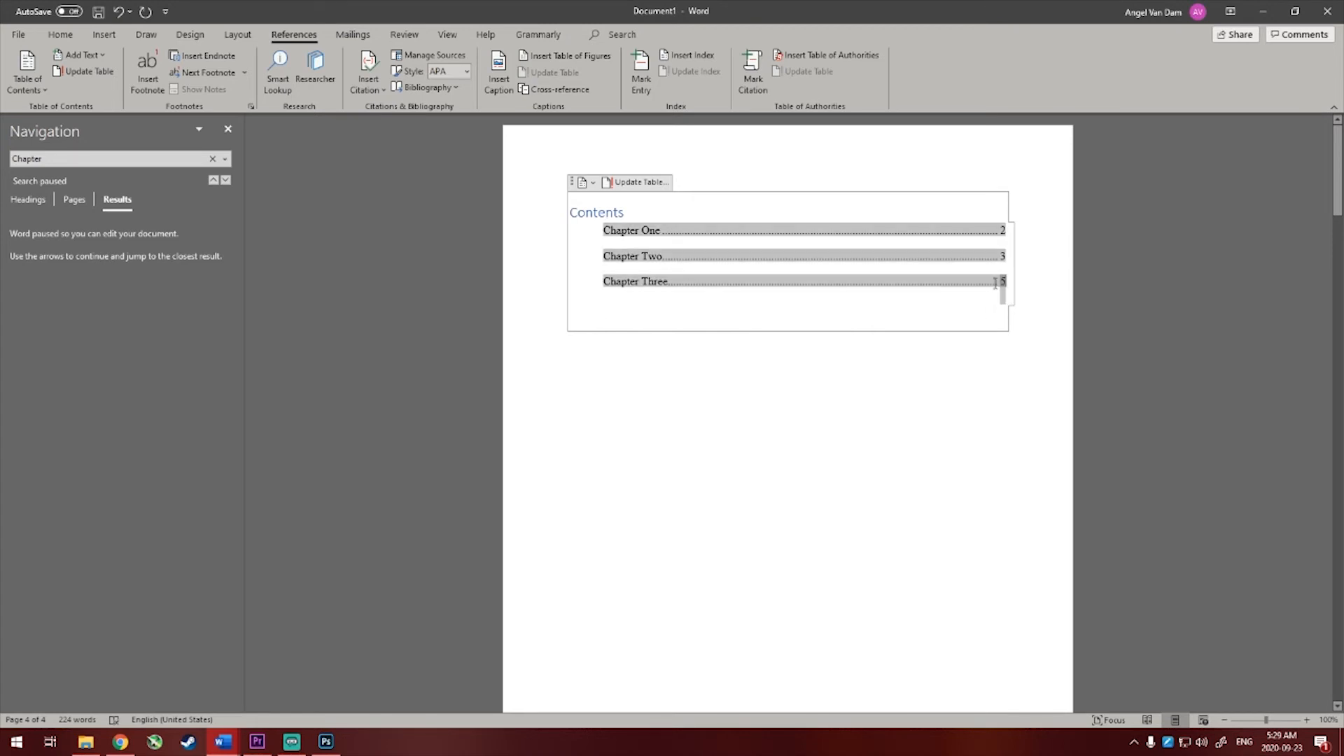
{"action": "left_click", "coordinate": [1037, 372]}
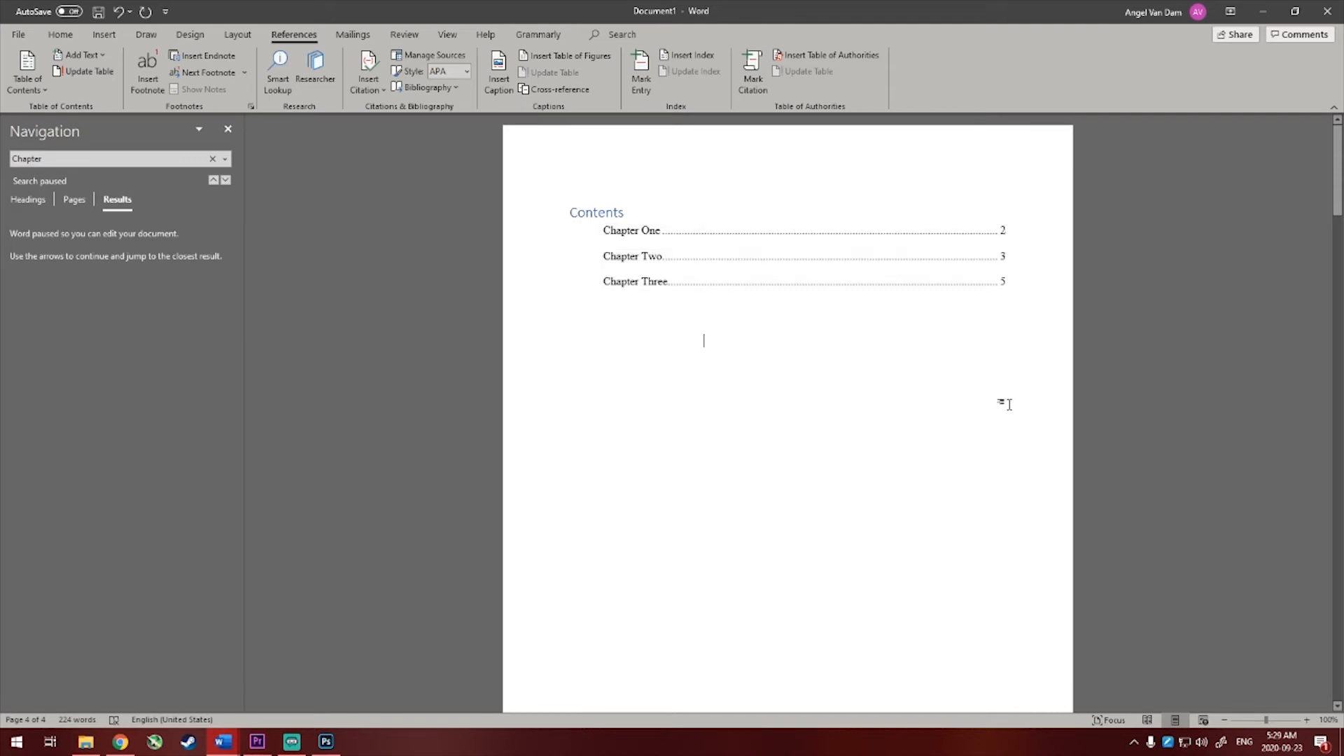
{"action": "mouse_move", "coordinate": [1329, 190]}
{"action": "left_mouse_down"}
{"action": "mouse_move", "coordinate": [1320, 308]}
{"action": "mouse_move", "coordinate": [1309, 175]}
{"action": "left_mouse_up"}
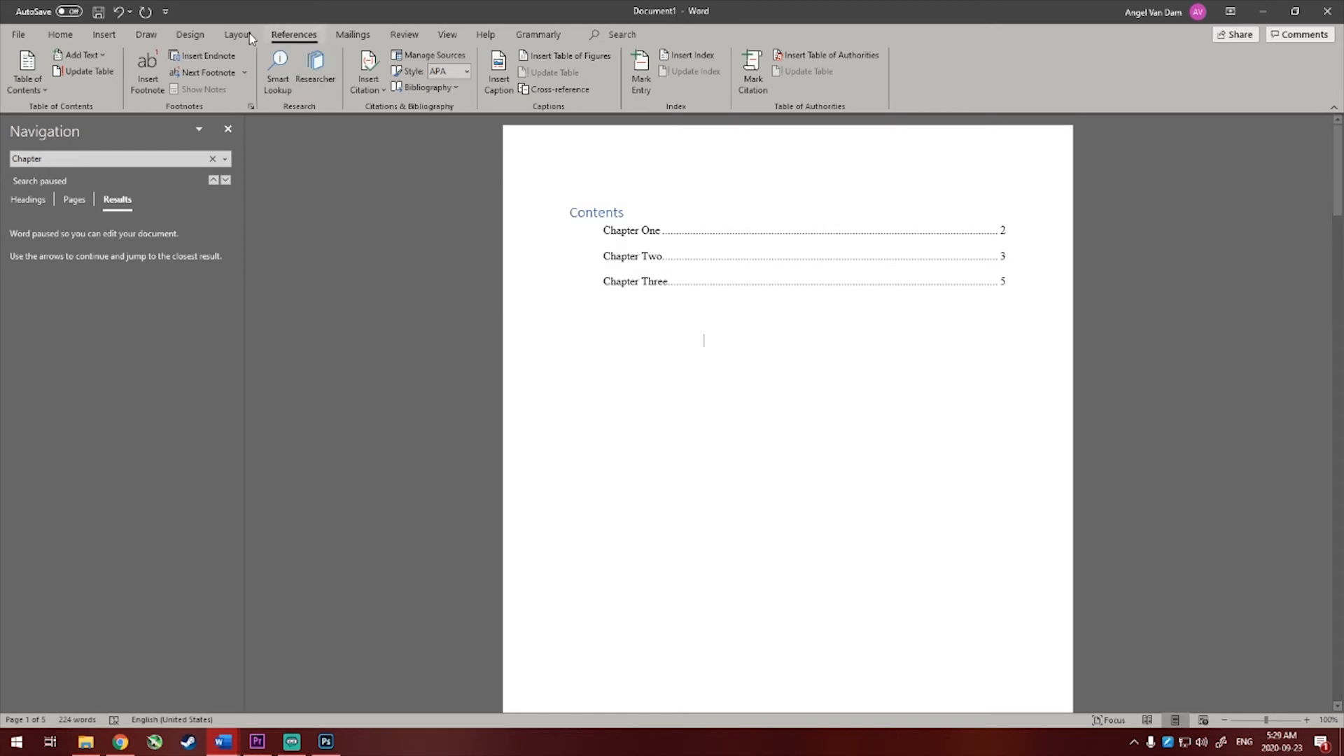
Step: Insert Plain Number 3 page numbers at the top of the pages and return to the document body
{"action": "left_click", "coordinate": [103, 37]}
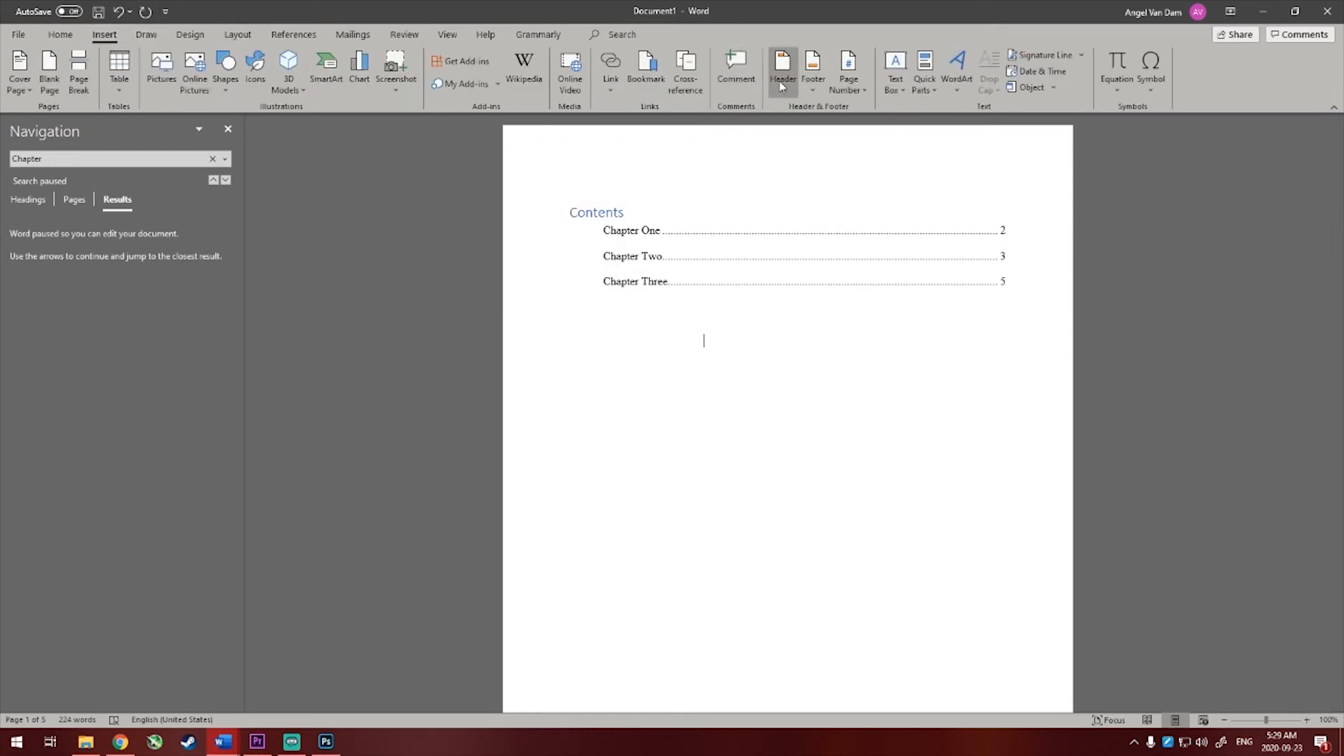
{"action": "left_click", "coordinate": [856, 90]}
{"action": "mouse_move", "coordinate": [878, 109]}
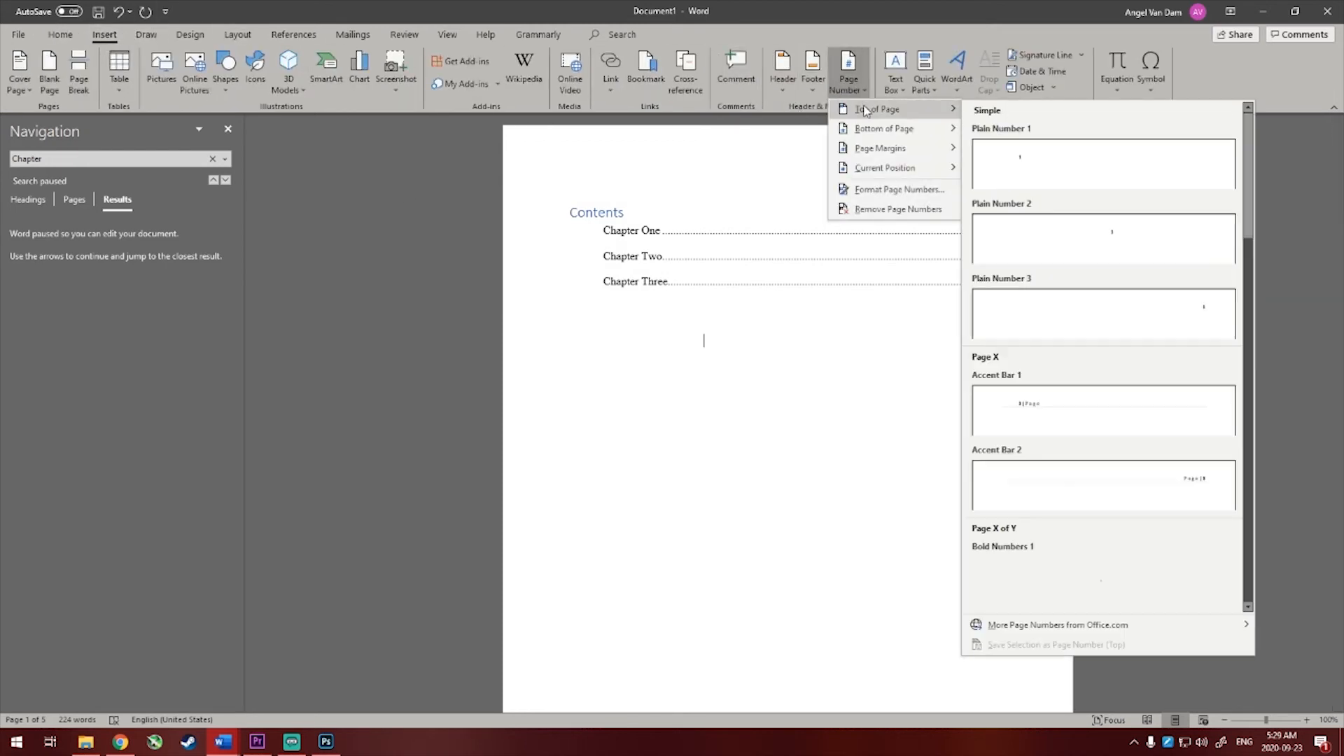
{"action": "left_click", "coordinate": [1062, 315]}
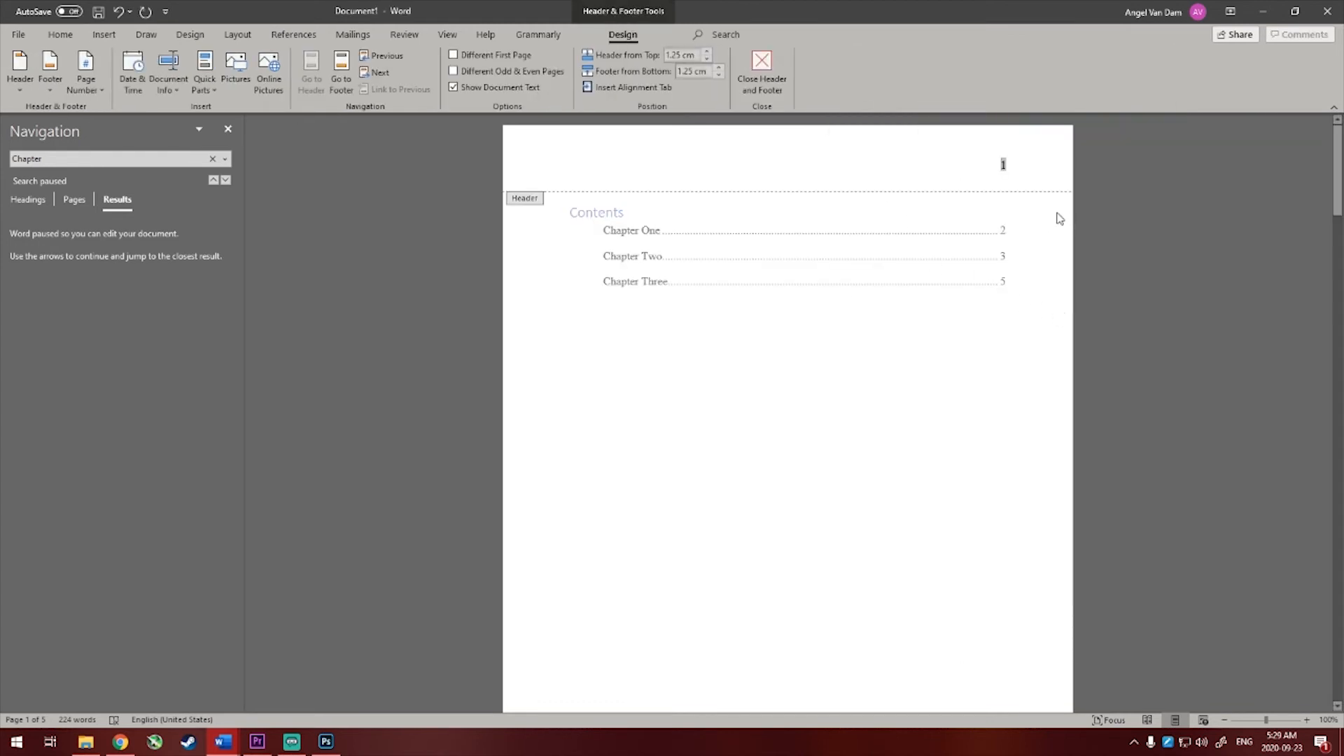
{"action": "double_click", "coordinate": [983, 372]}
Step: Compare the page numbers on the chapter pages with those listed in the table of contents
{"action": "scroll", "coordinate": [1081, 288], "scroll_direction": "down", "scroll_amount": 15}
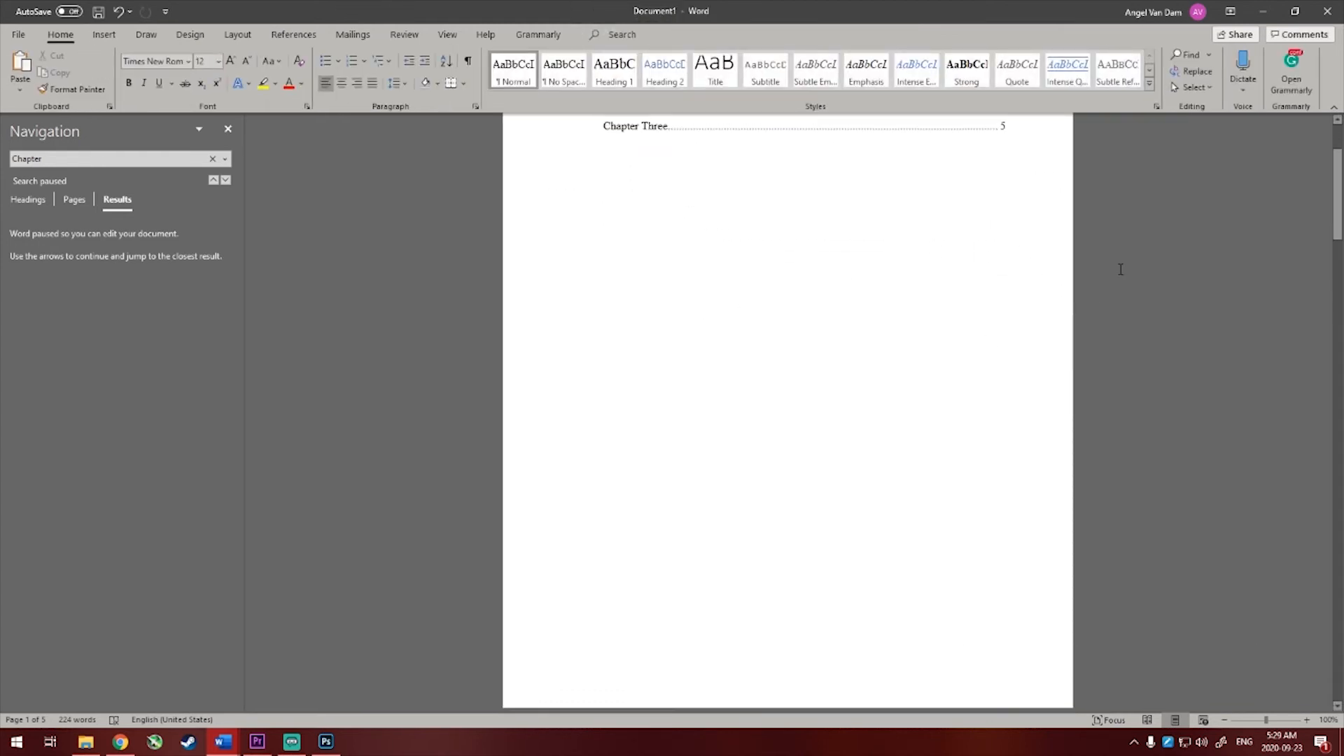
{"action": "scroll", "coordinate": [1080, 287], "scroll_direction": "down", "scroll_amount": 15}
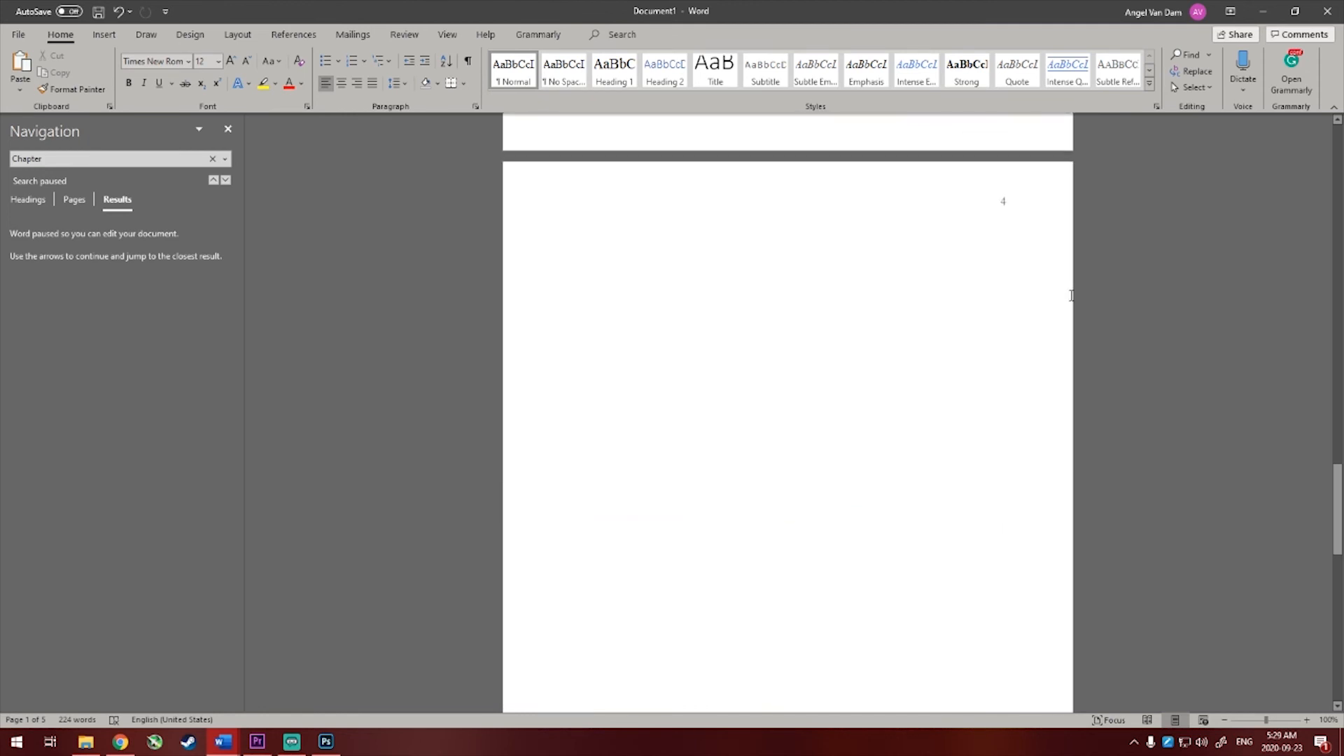
{"action": "scroll", "coordinate": [1069, 293], "scroll_direction": "down", "scroll_amount": 2}
{"action": "scroll", "coordinate": [1069, 294], "scroll_direction": "up", "scroll_amount": 8}
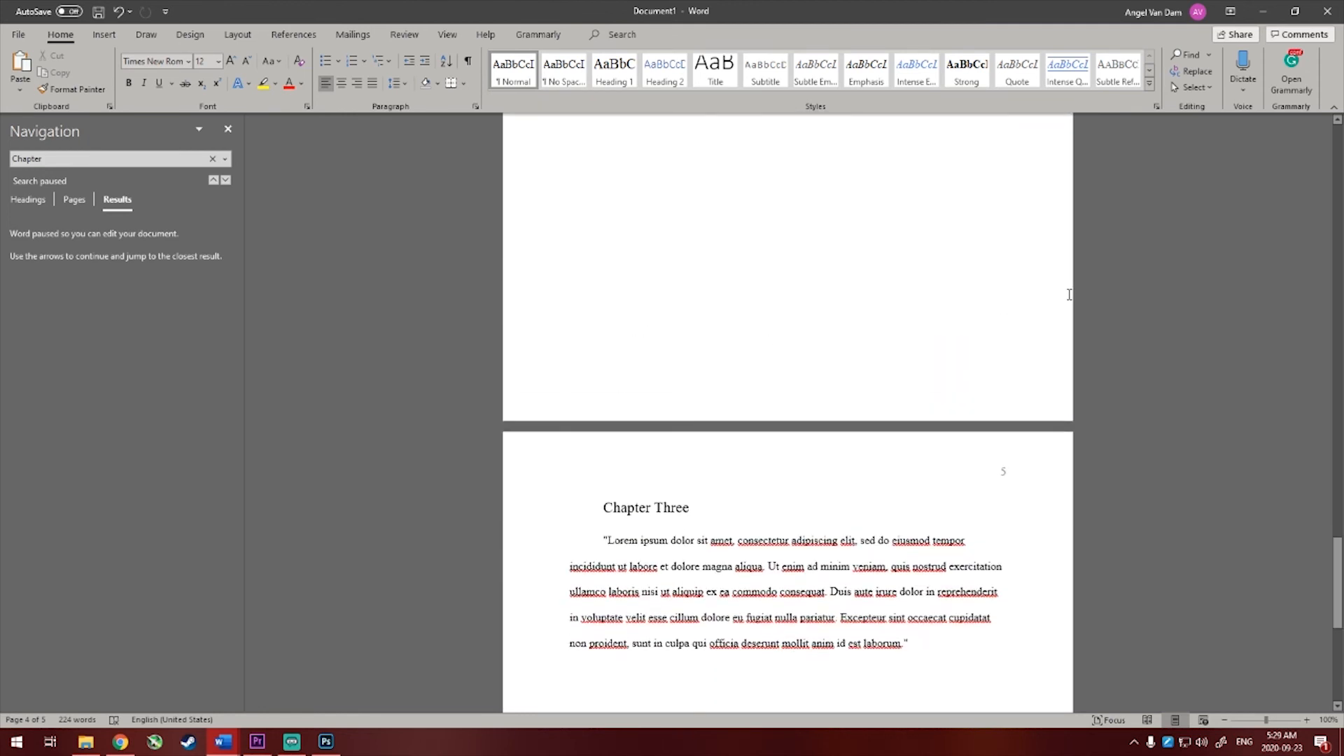
{"action": "scroll", "coordinate": [1068, 294], "scroll_direction": "up", "scroll_amount": 14}
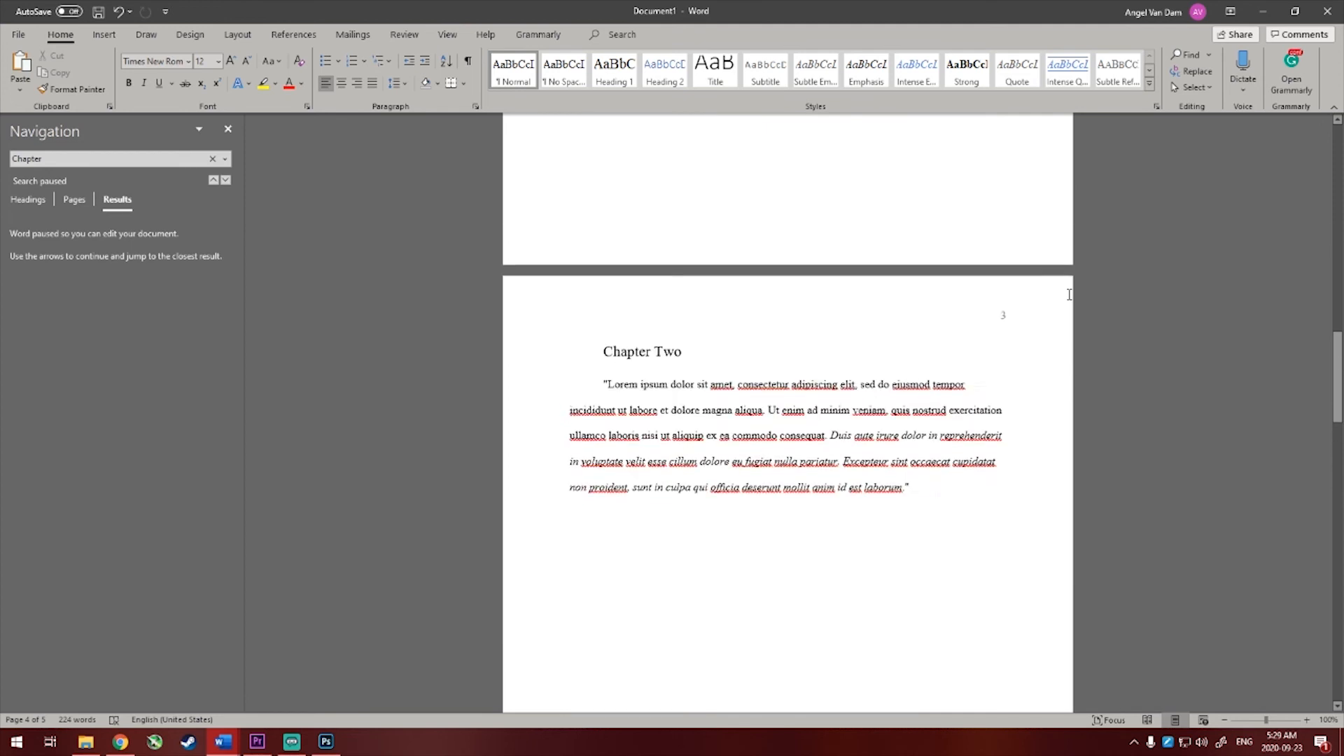
{"action": "scroll", "coordinate": [1069, 300], "scroll_direction": "up", "scroll_amount": 10}
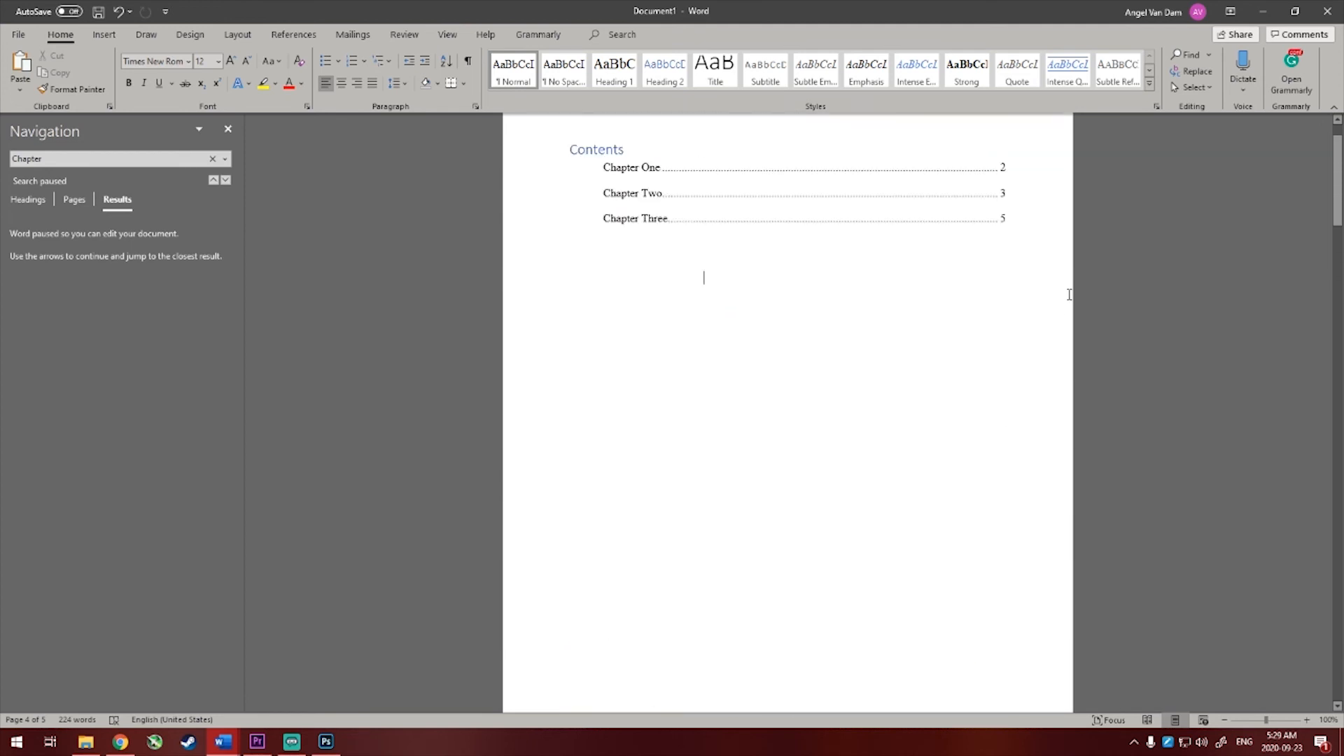
Step: Add the line "Thanks for watching!!" directly above the Chapter One title
{"action": "left_click", "coordinate": [1033, 311]}
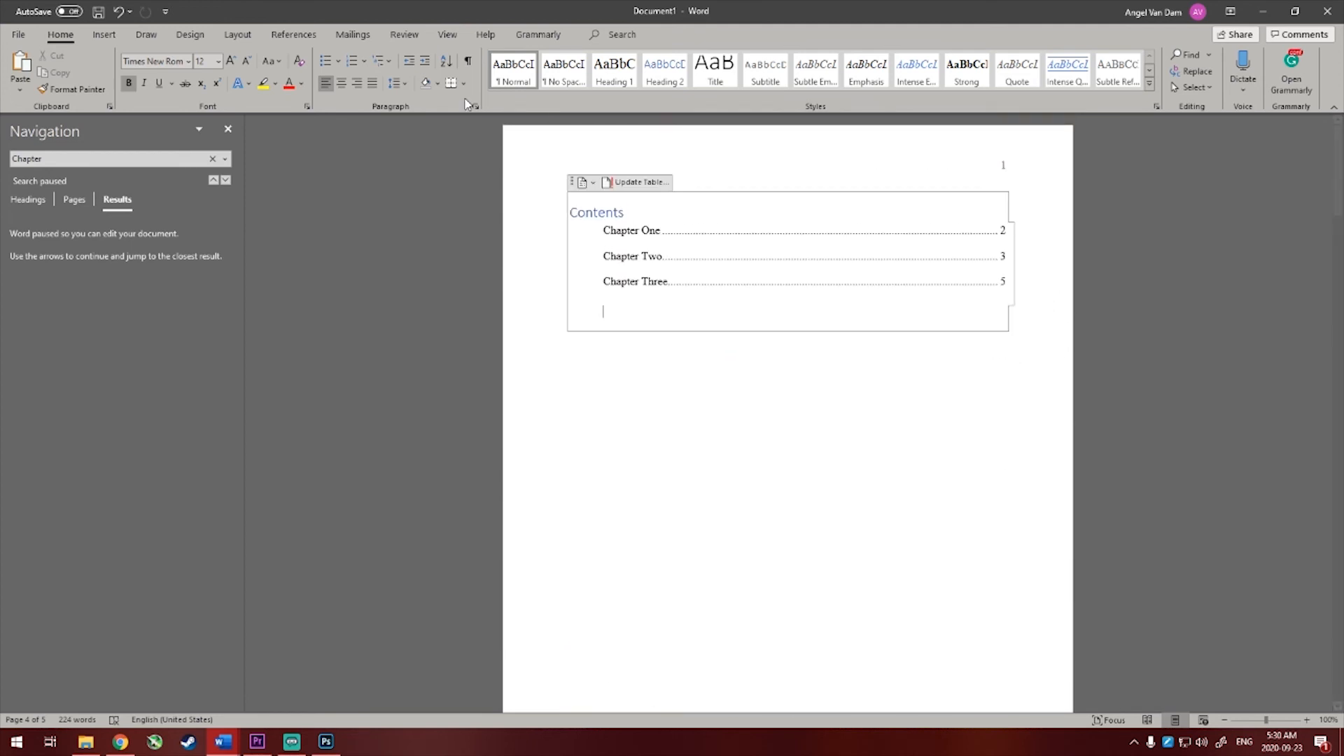
{"action": "left_click", "coordinate": [699, 410]}
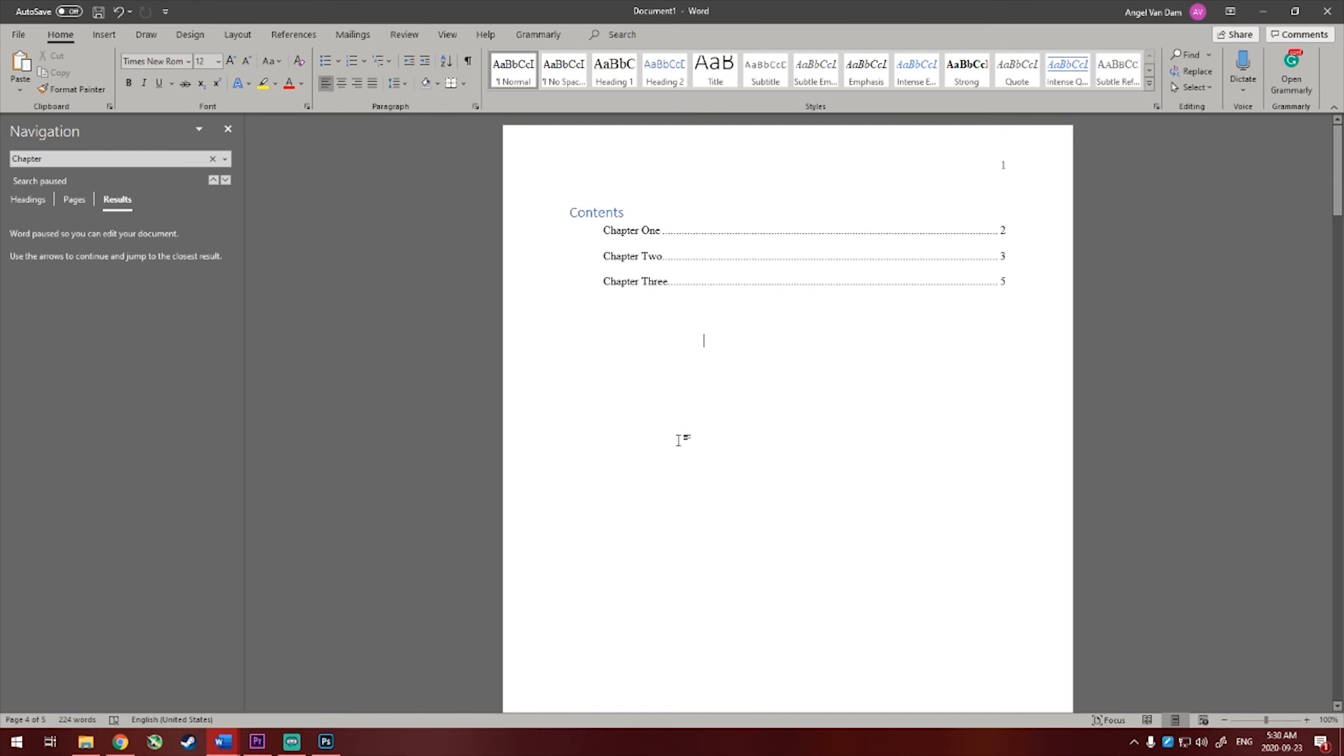
{"action": "key", "text": "Down"}
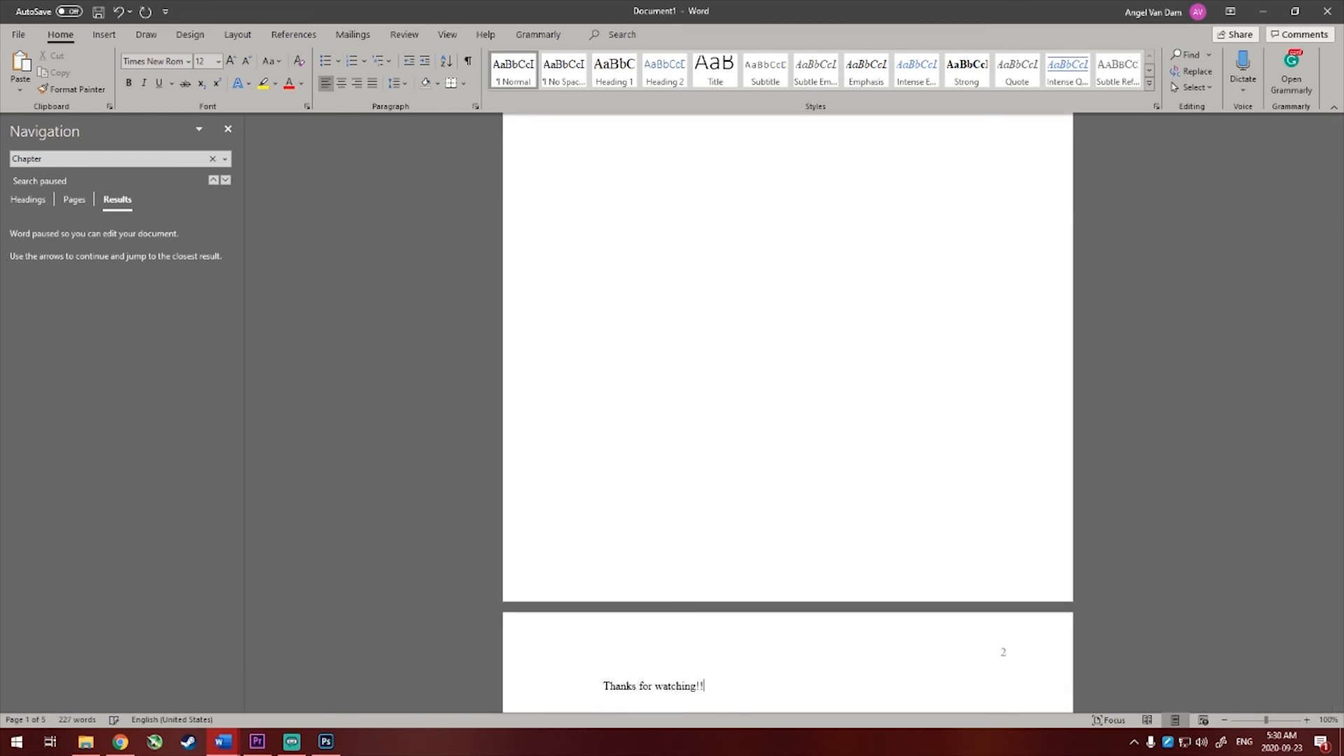
Step: Make the "Thanks for watching!!" line bold and append "<3 :)" to it
{"action": "scroll", "coordinate": [674, 474], "scroll_direction": "down", "scroll_amount": 5}
{"action": "left_click", "coordinate": [542, 358]}
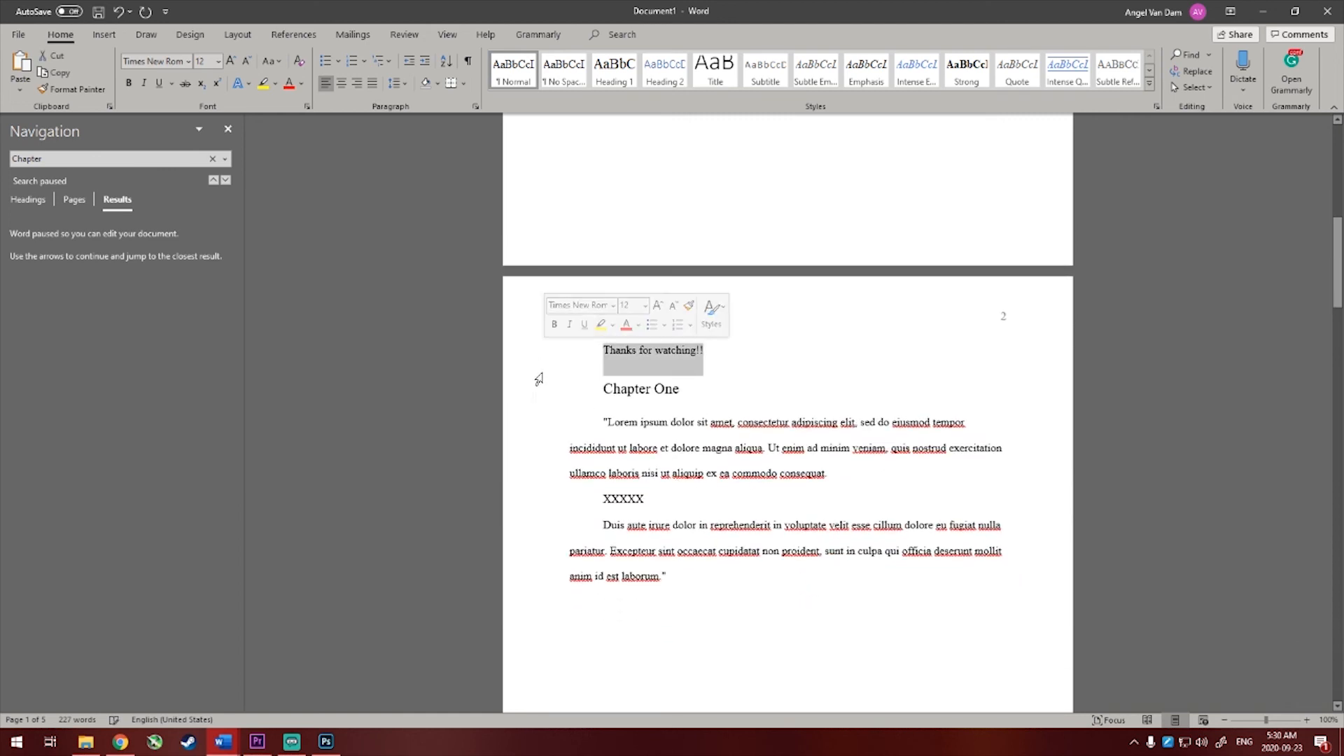
{"action": "key", "text": "ctrl+b"}
{"action": "left_click", "coordinate": [735, 354]}
{"action": "type", "text": "<"}
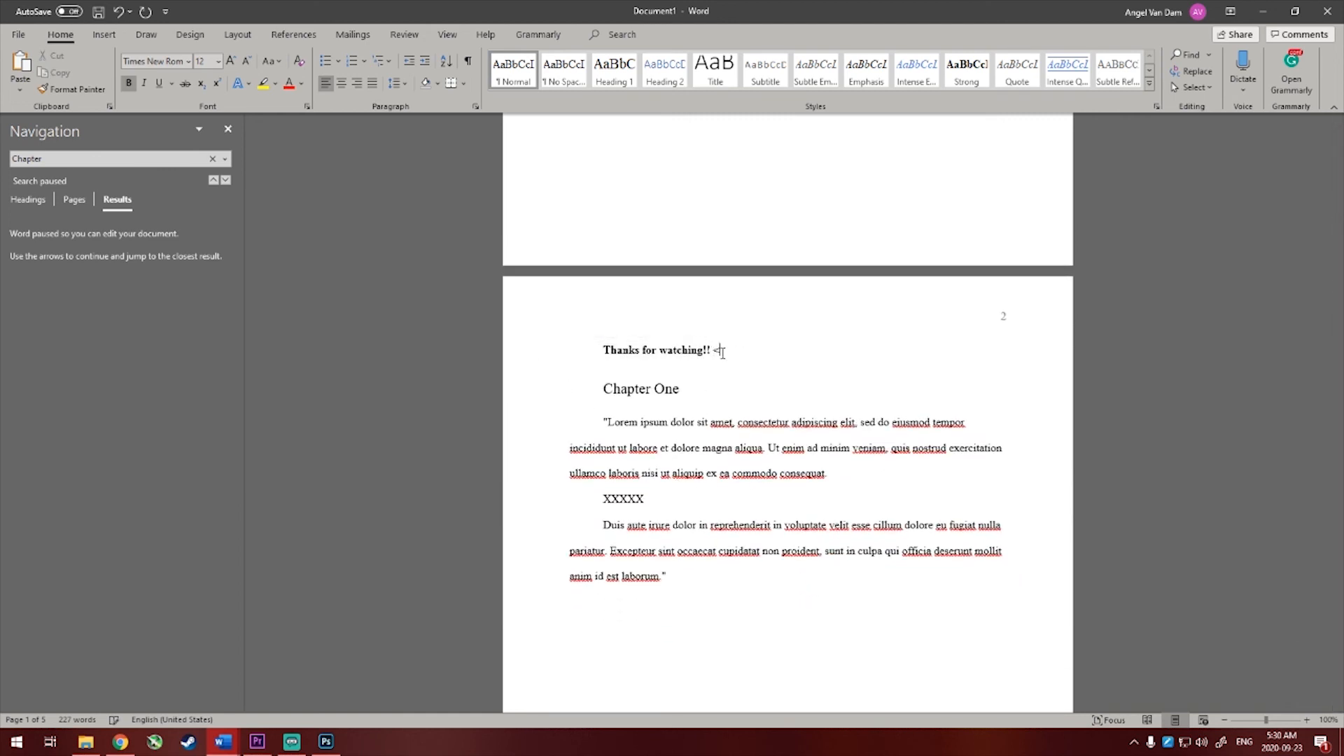
{"action": "type", "text": "3 :)"}
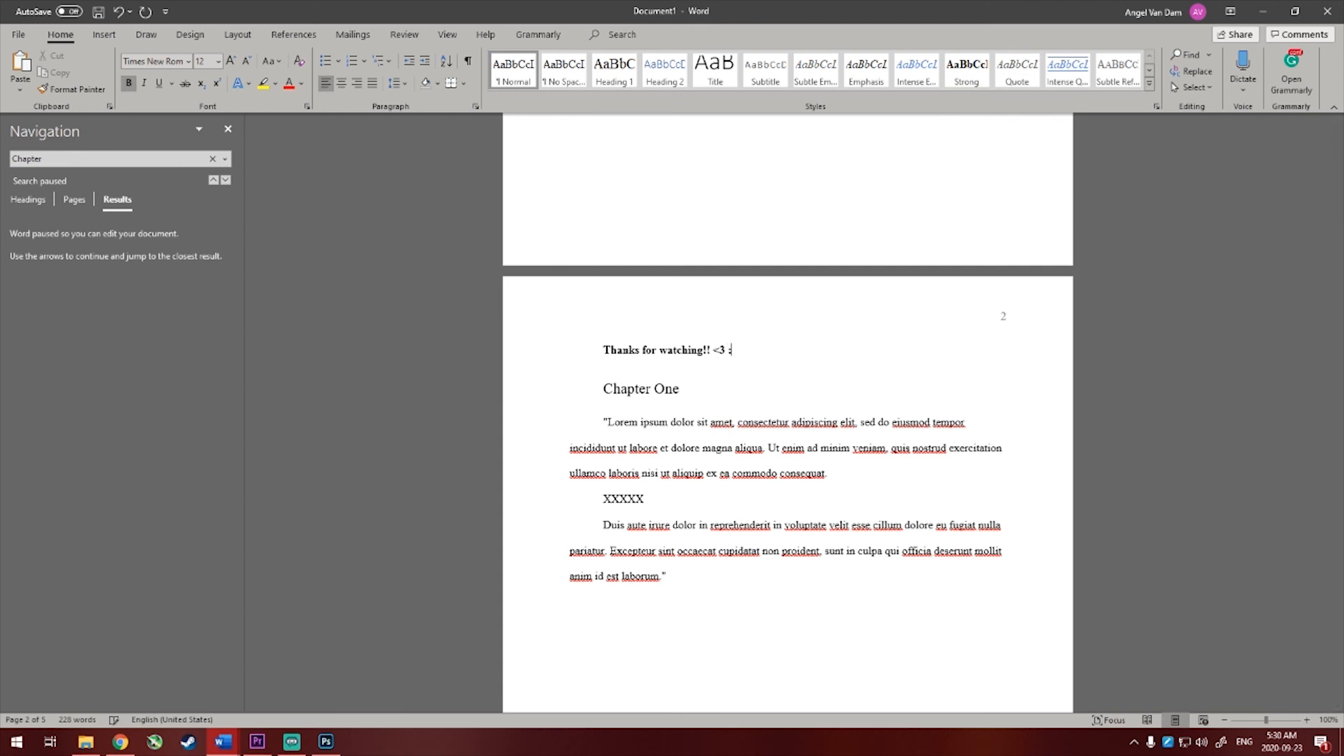